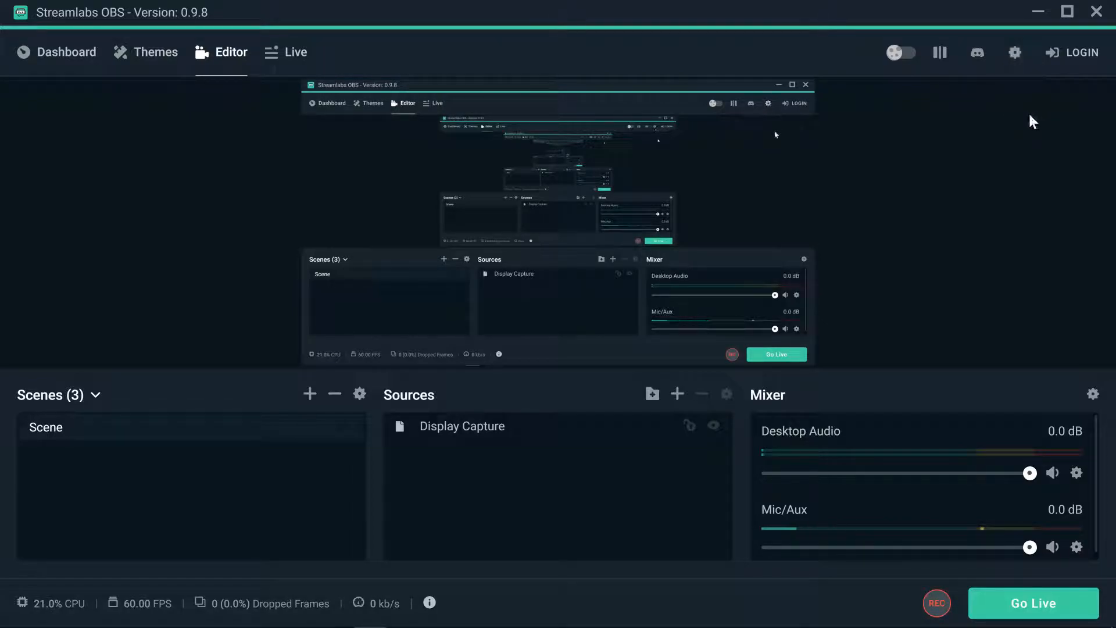
- Open the Output settings and keep the output mode on Advanced
left_click(1014, 54)
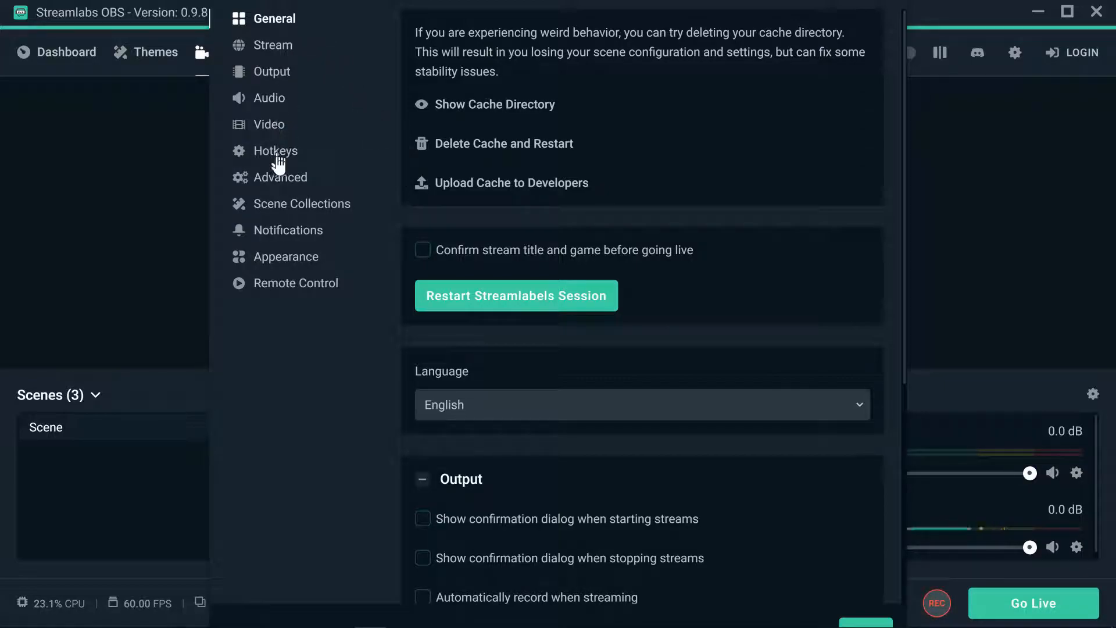
left_click(274, 73)
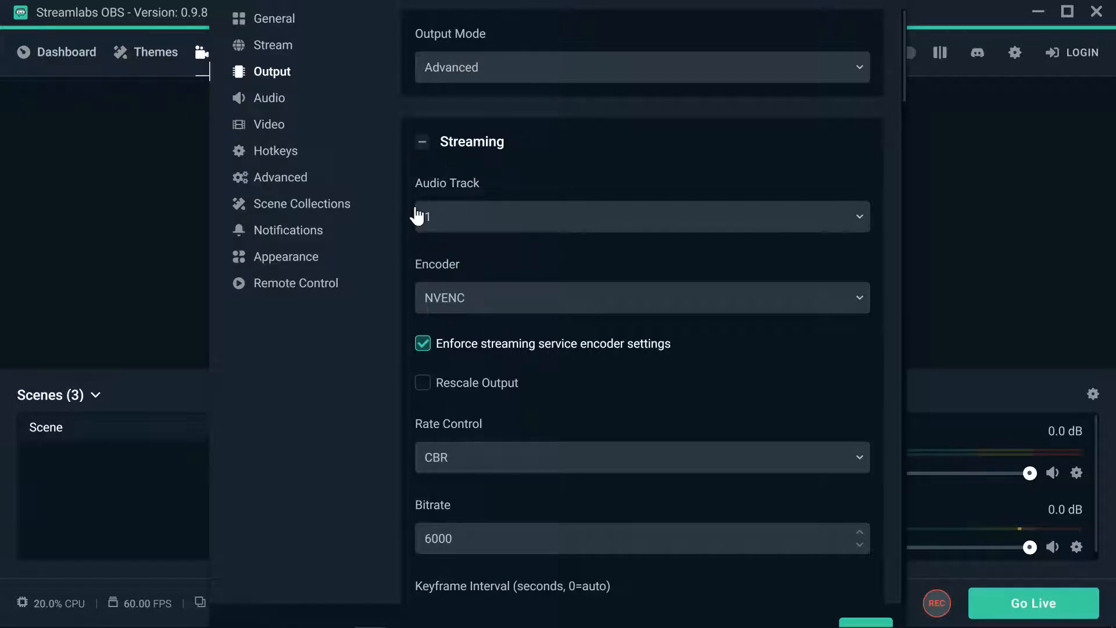
scroll(413, 235, "down", 6)
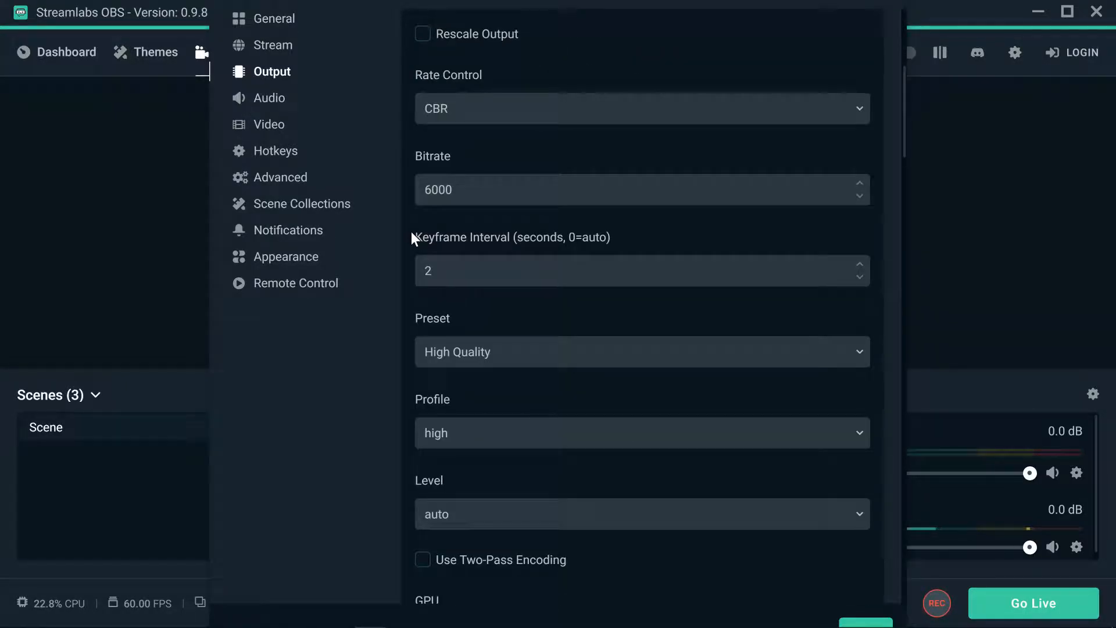
scroll(413, 222, "up", 6)
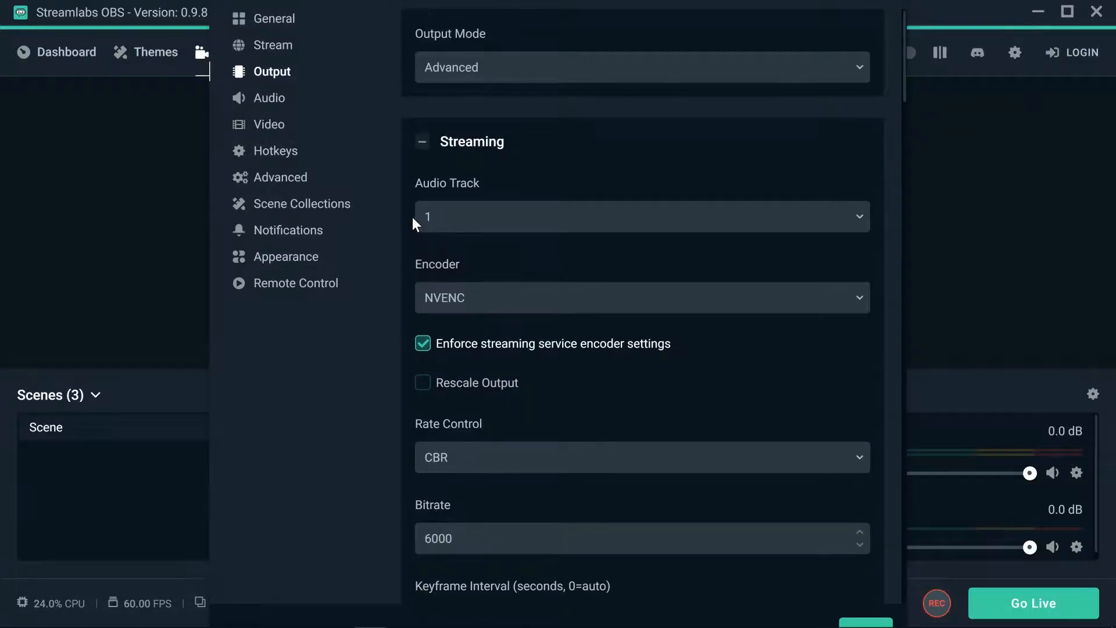
left_click(454, 79)
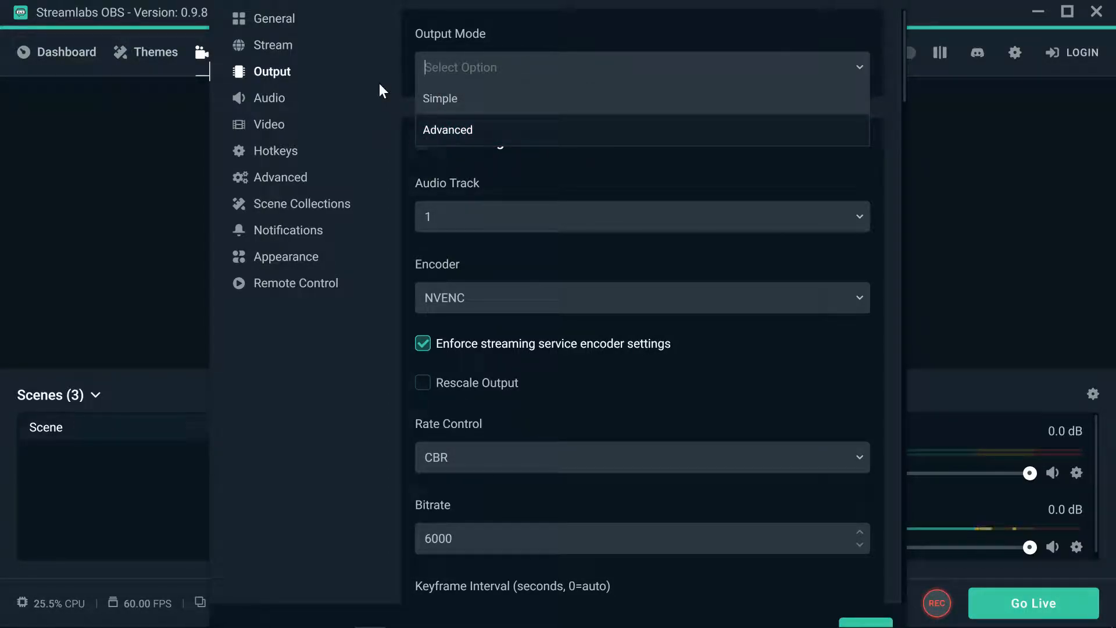
left_click(271, 75)
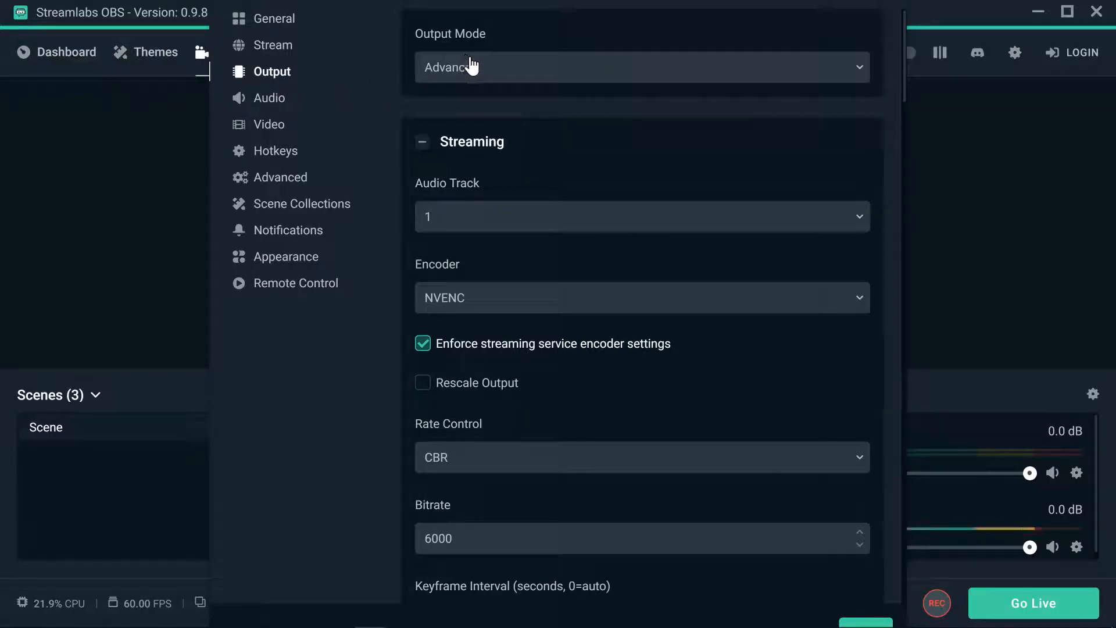
left_click(483, 74)
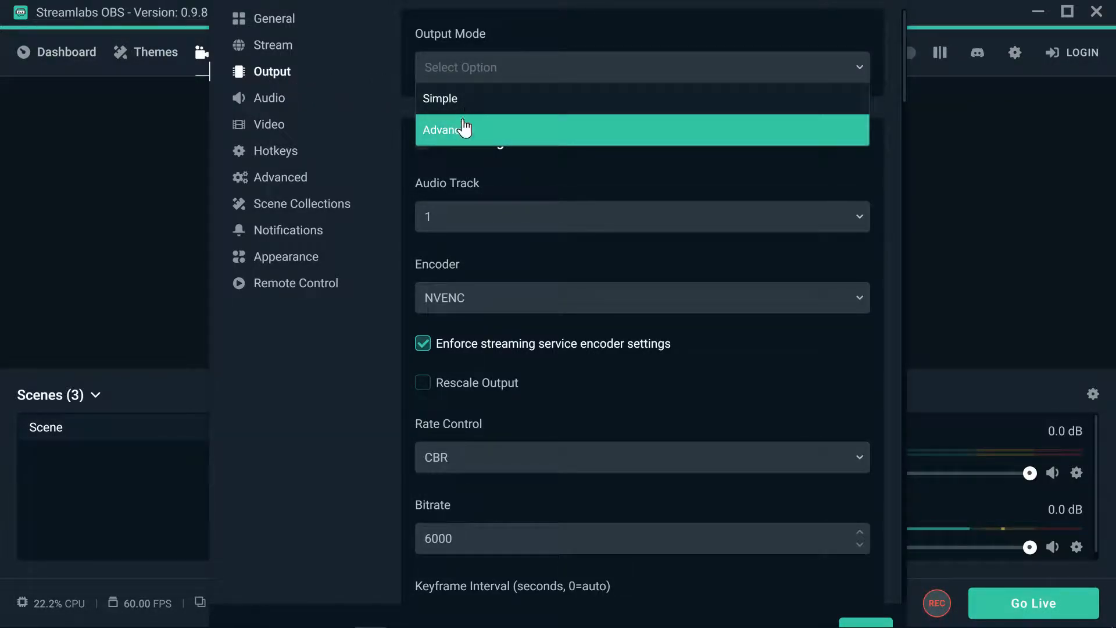
left_click(613, 190)
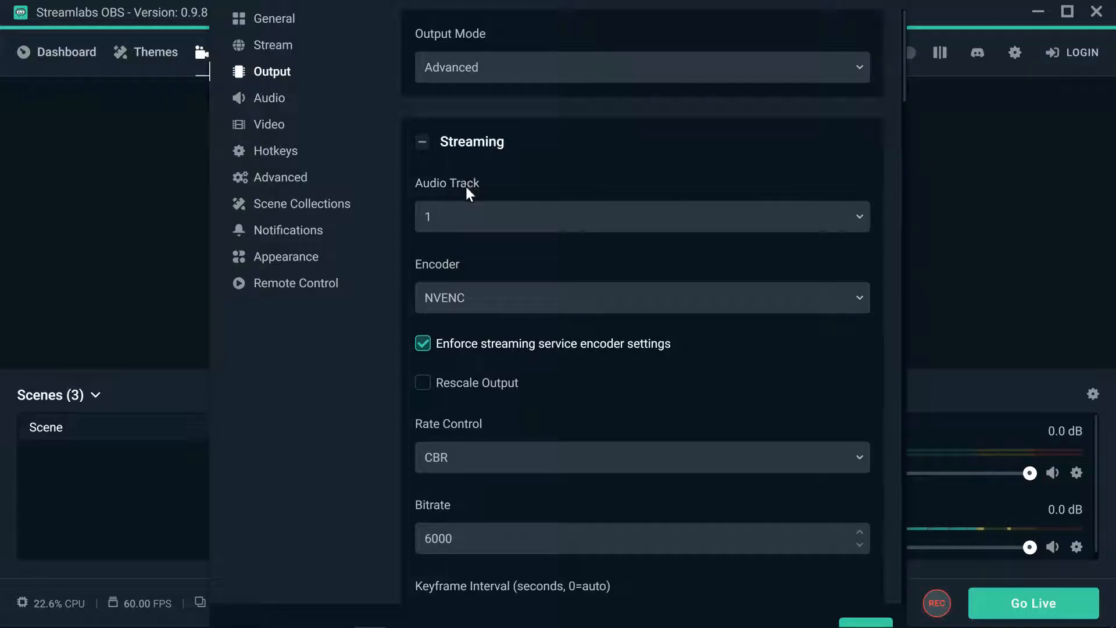
- Keep the streaming audio track on 1 and choose NVENC as the encoder
left_click(466, 226)
left_click(454, 246)
left_click(482, 307)
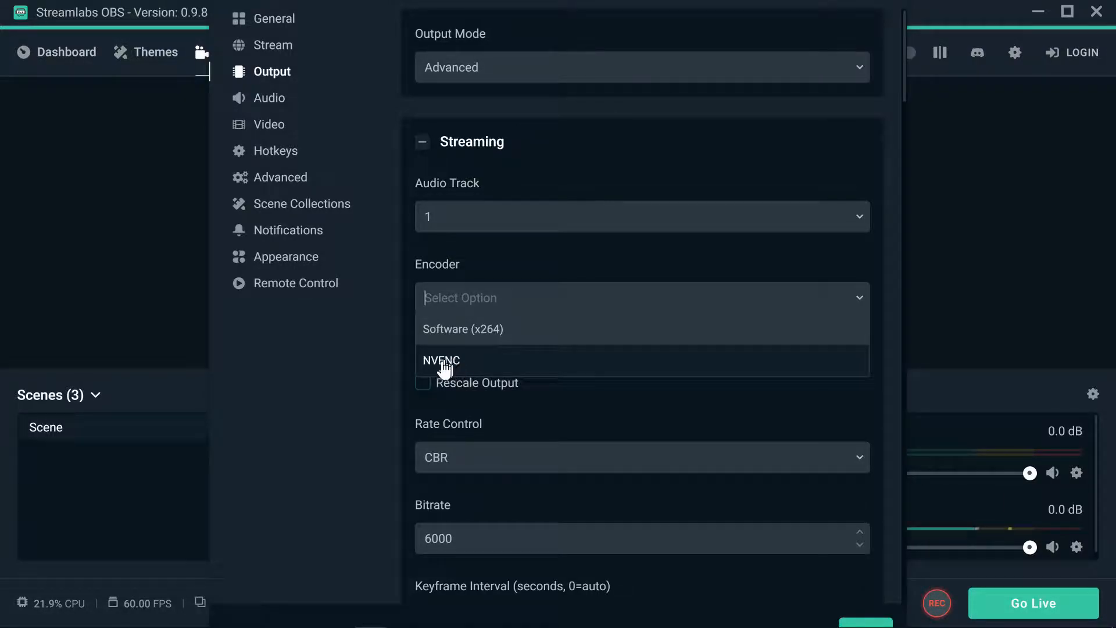
left_click(392, 364)
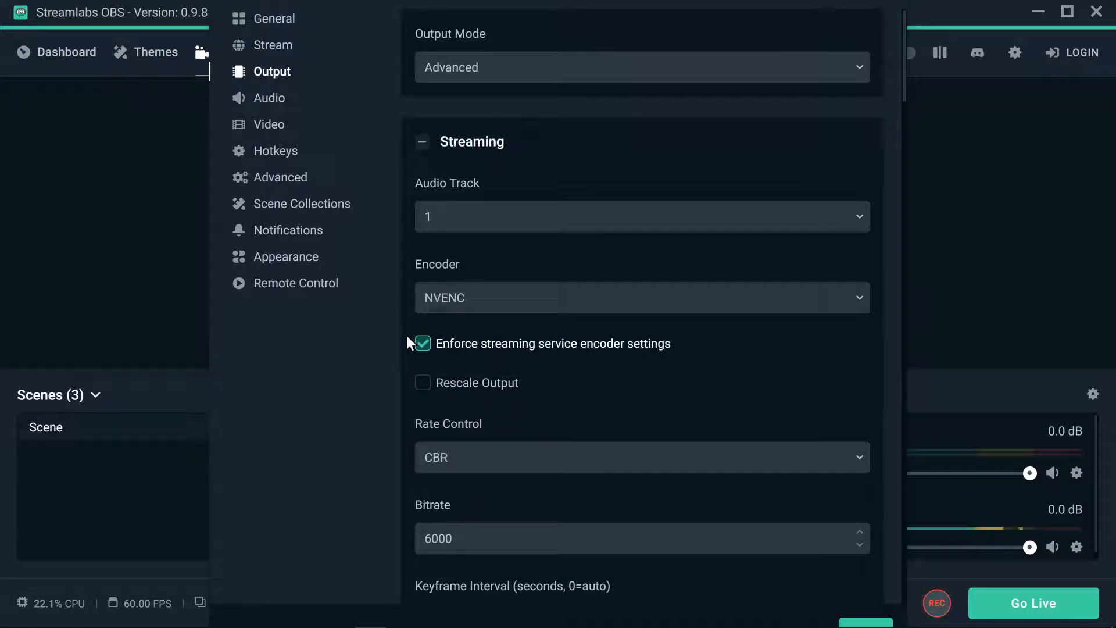
left_click(446, 299)
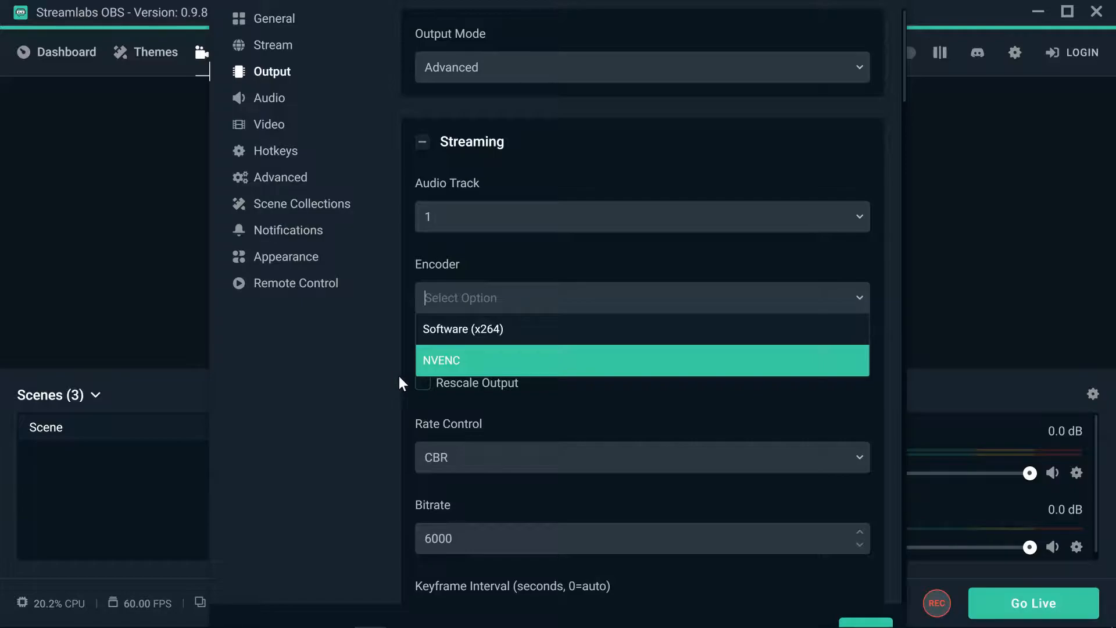
left_click(457, 365)
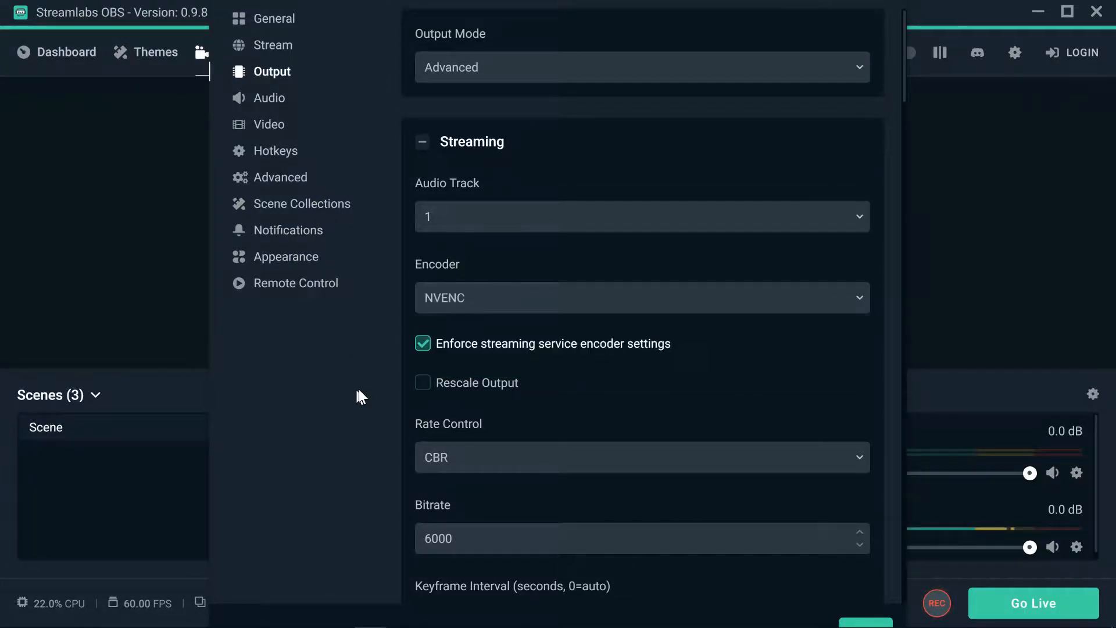
left_click(461, 307)
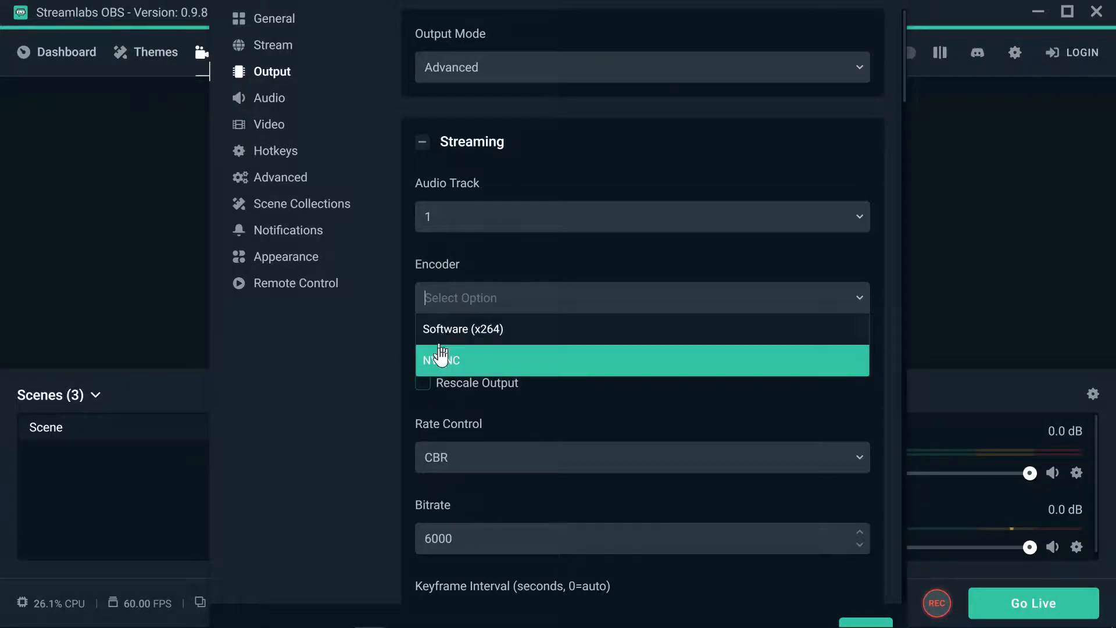
left_click(467, 363)
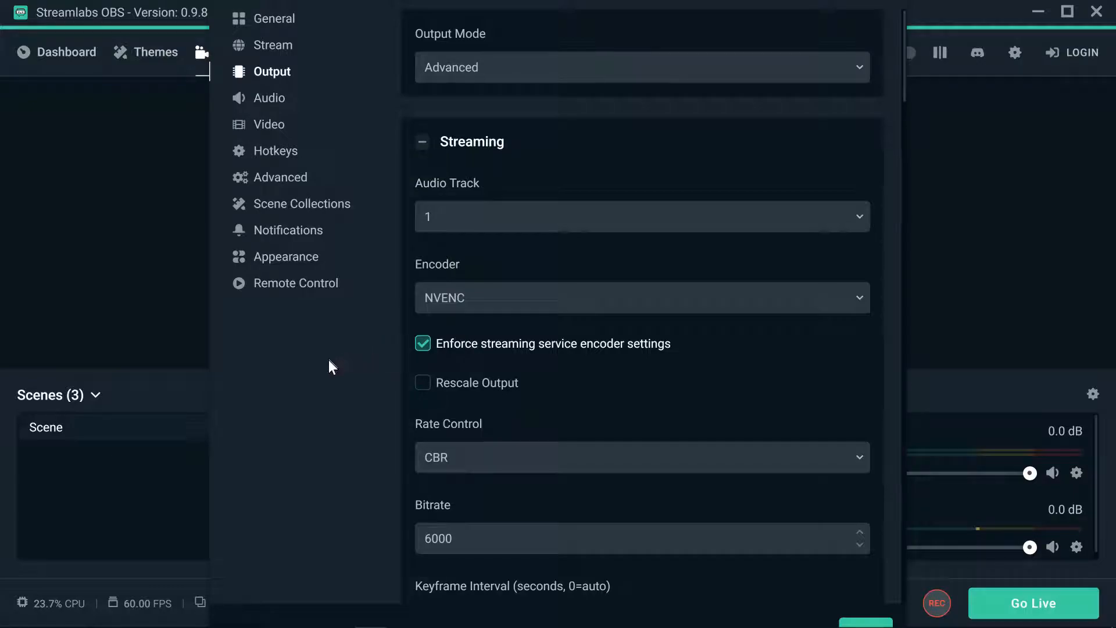
- Leave the streaming service encoder settings enforced and choose CBR as the rate control
left_click(460, 343)
left_click(423, 347)
scroll(412, 400, "down", 1)
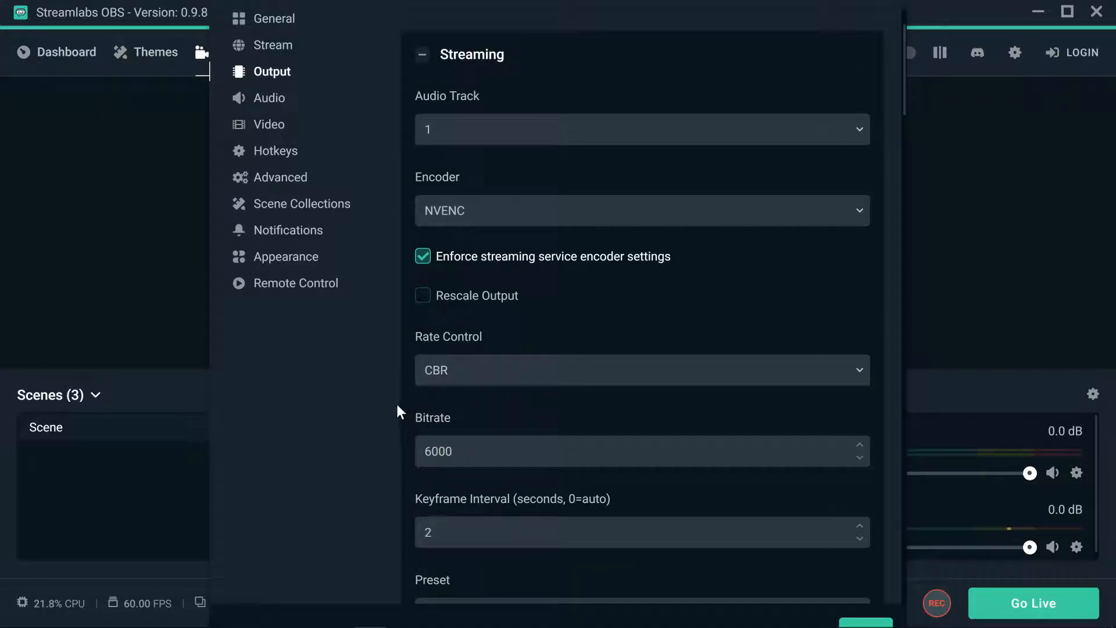
left_click(444, 376)
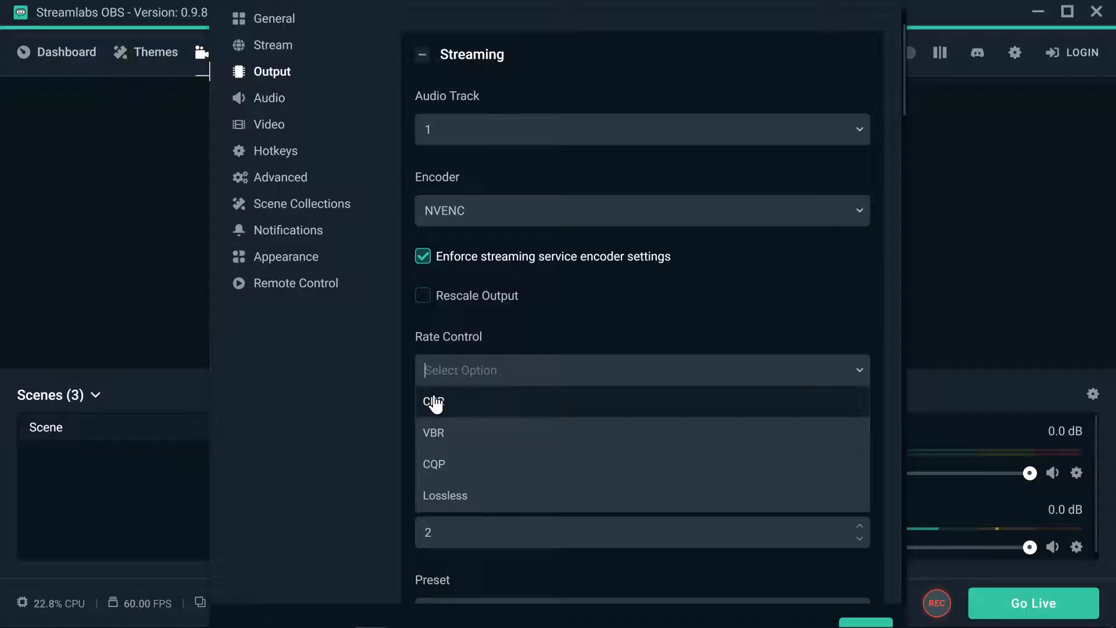
left_click(435, 403)
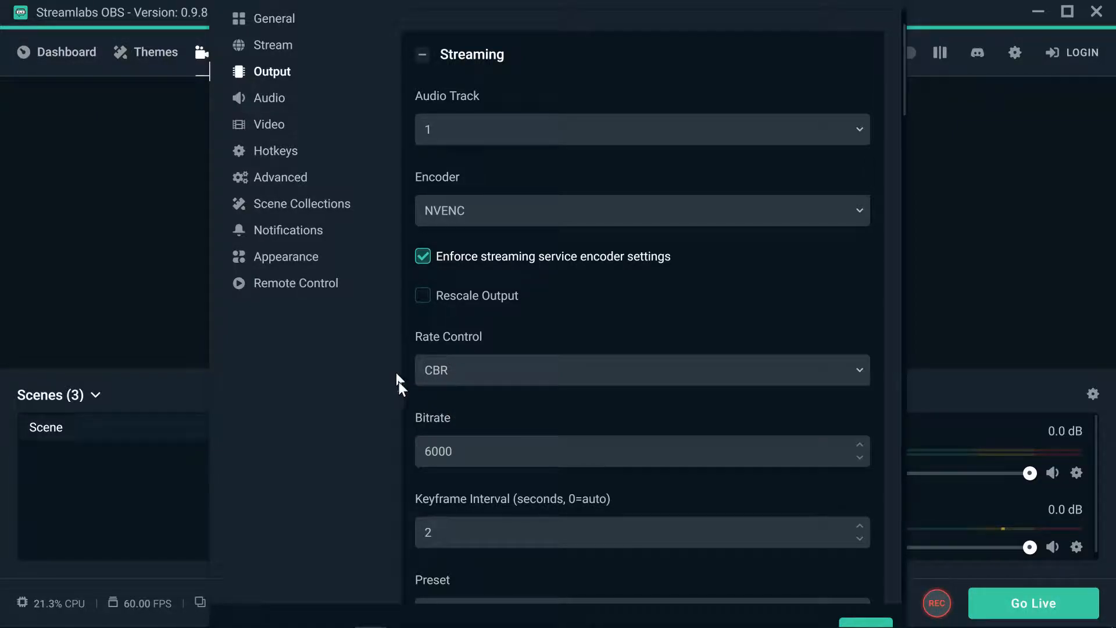
- Examine the streaming bitrate setting and highlight its value
scroll(420, 396, "down", 2)
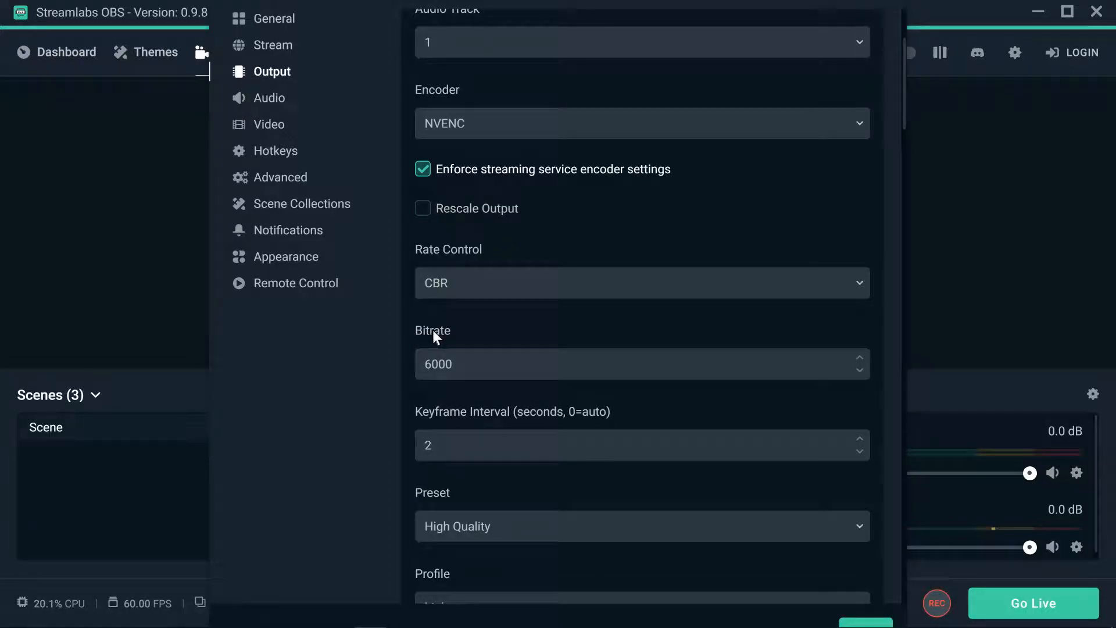
left_click_drag(458, 369, 424, 369)
left_click(462, 370)
left_click(472, 367)
left_click_drag(443, 363, 420, 362)
left_click(459, 366)
left_click_drag(461, 364, 424, 363)
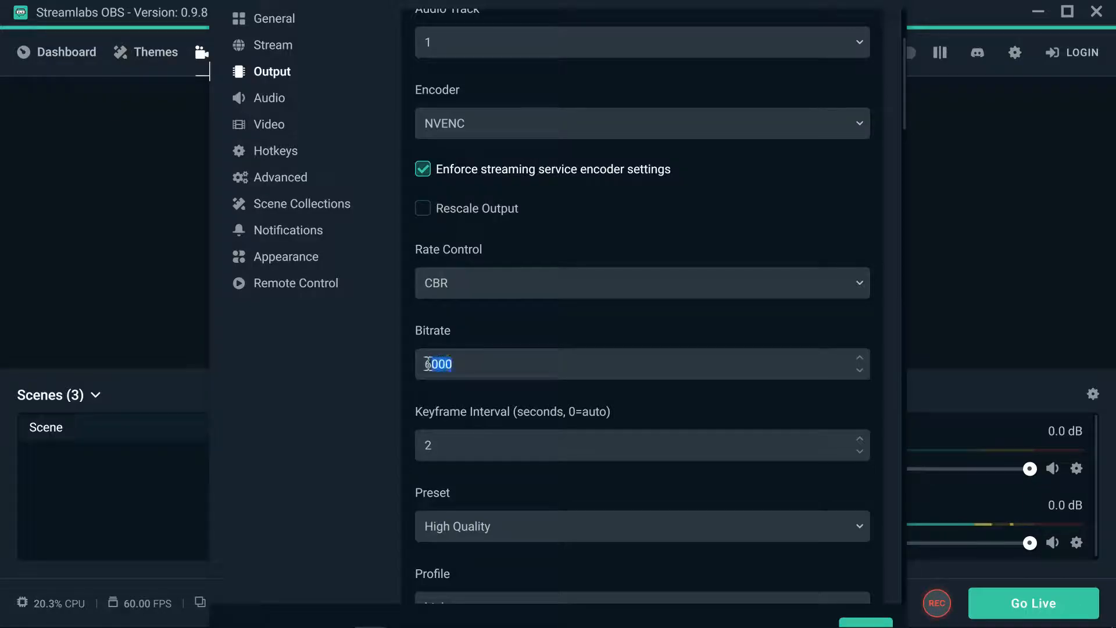
left_click(479, 361)
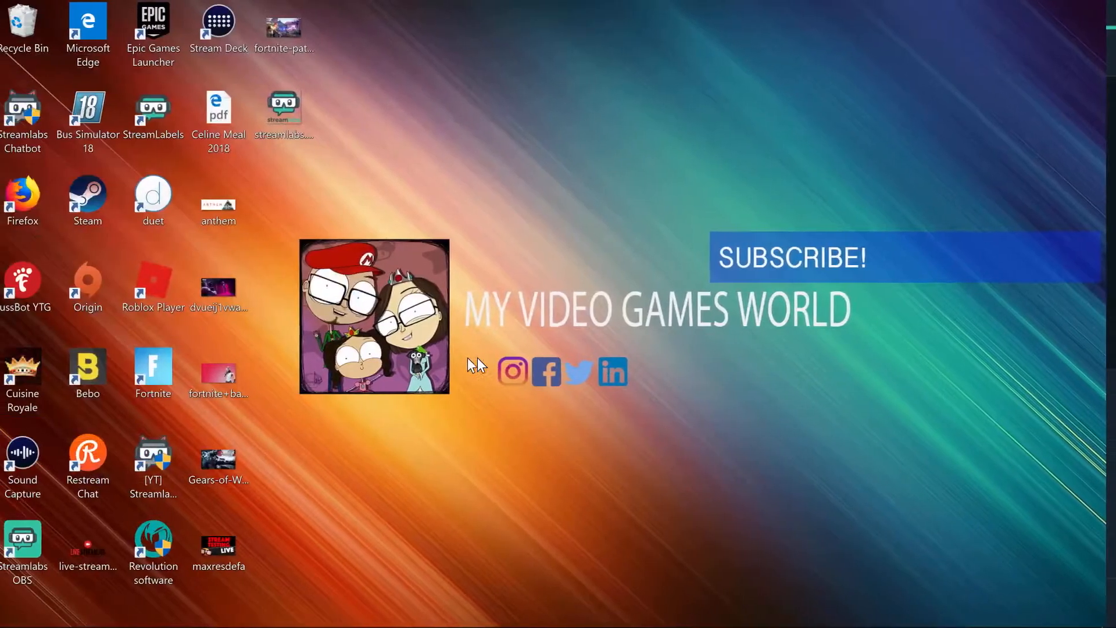
- Switch to Firefox and search the web for "internet speed test"
left_click(501, 372)
mouse_move(338, 626)
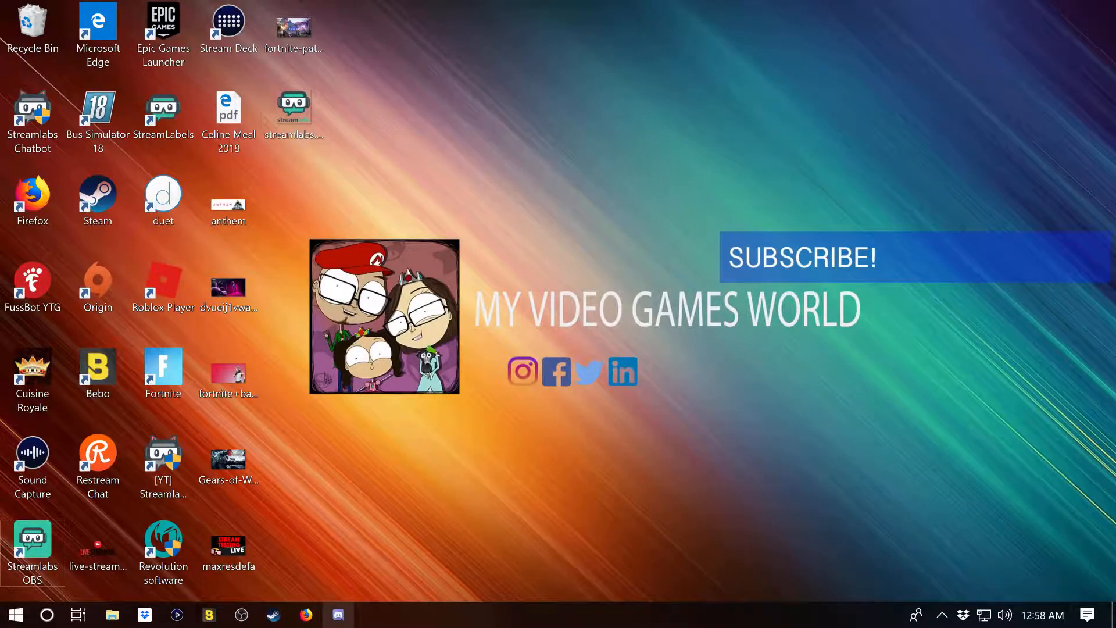
left_click(307, 616)
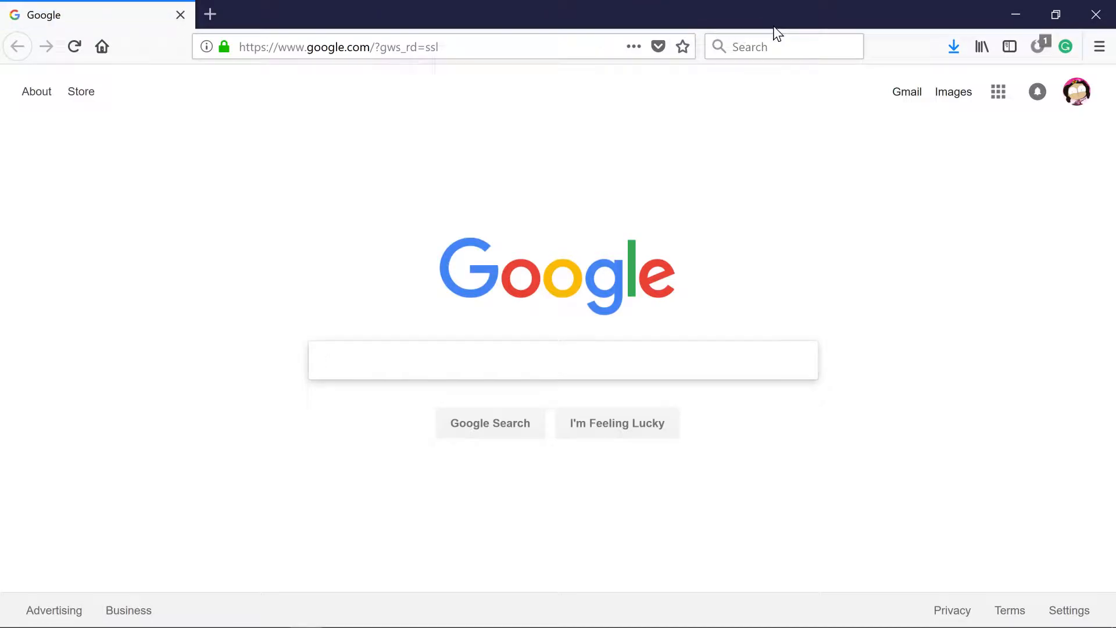
left_click(780, 47)
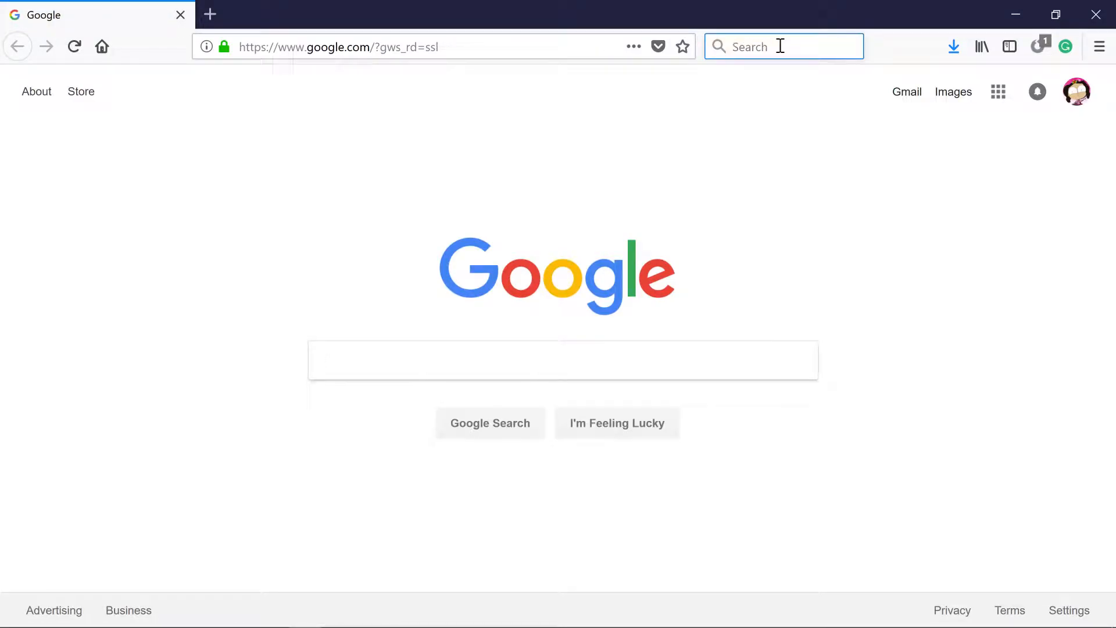
type("INTERNET")
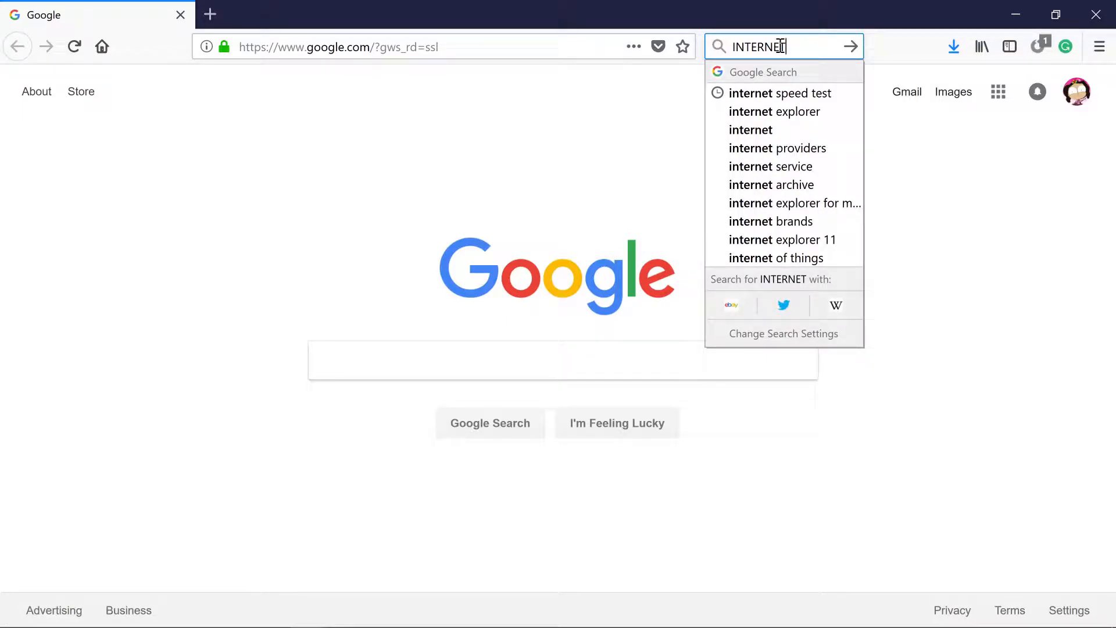
key("Down")
key("Return")
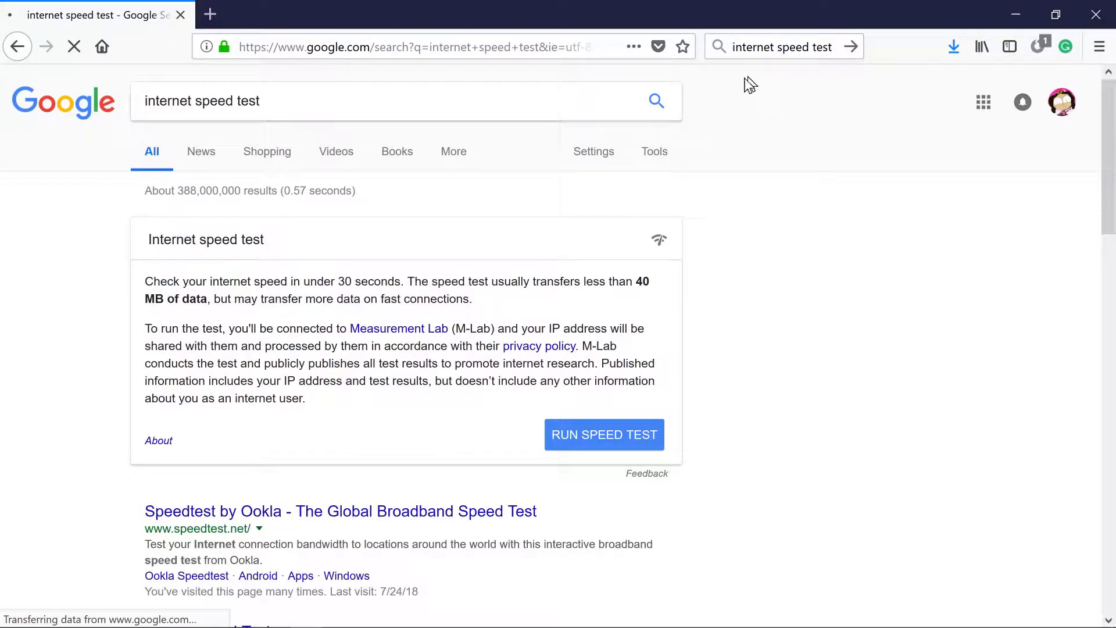
- Open Speedtest by Ookla from the search results and run a connection speed test
scroll(105, 384, "down", 5)
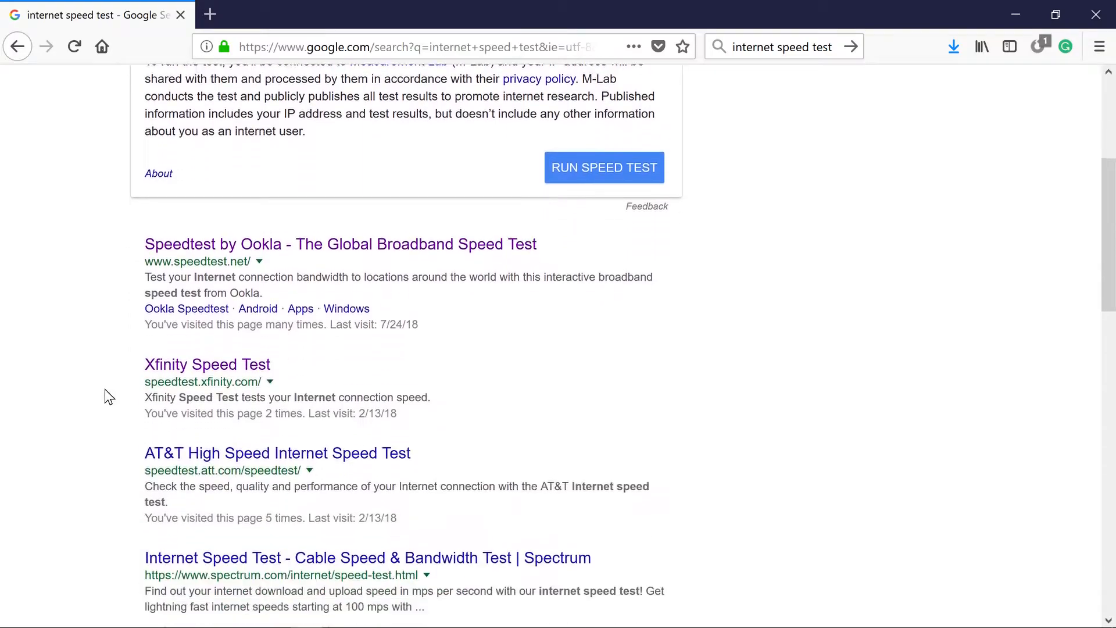
left_click(256, 229)
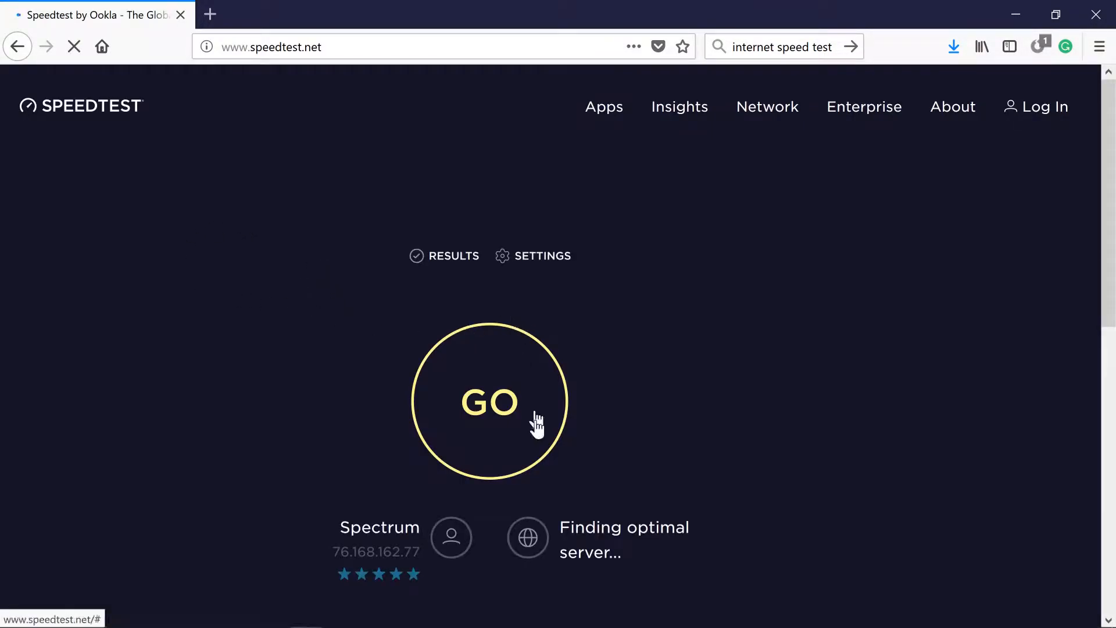
left_click(500, 414)
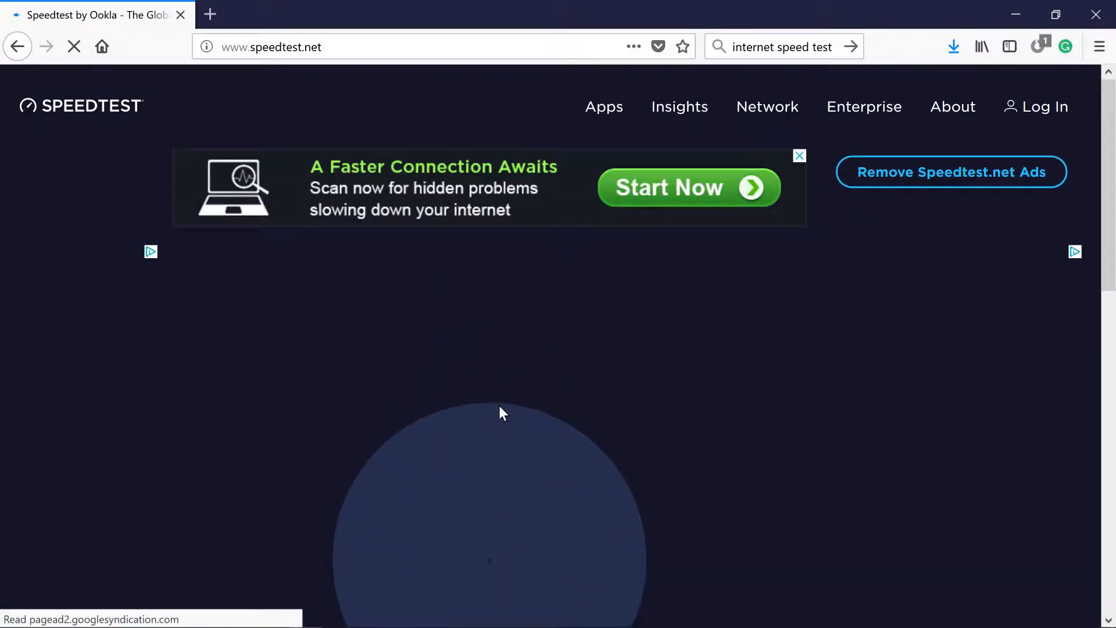
scroll(774, 402, "down", 3)
scroll(778, 389, "down", 3)
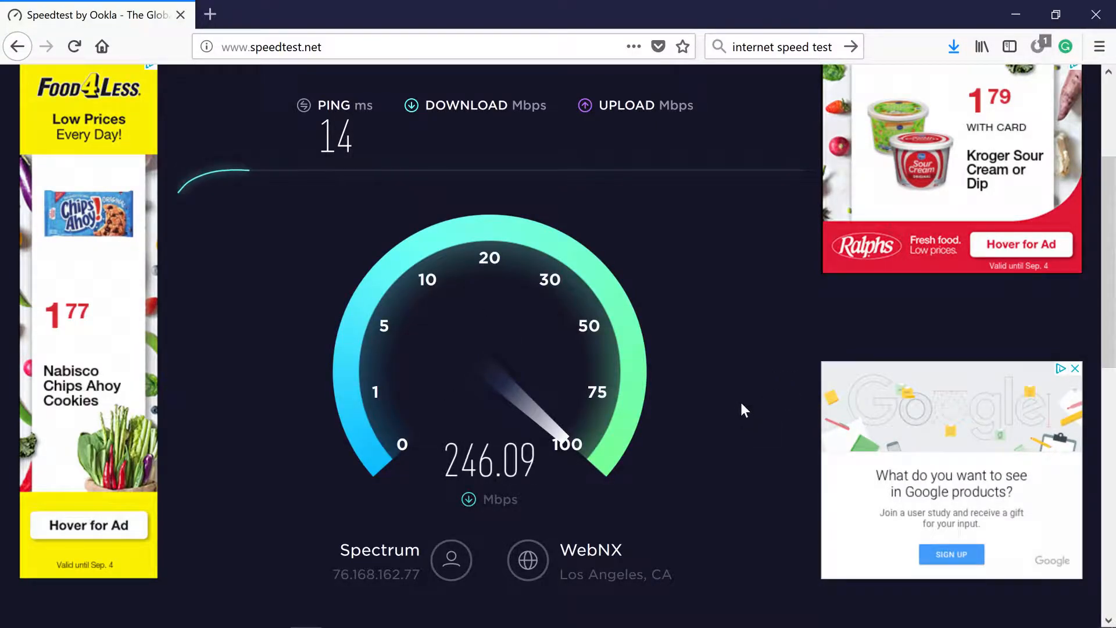
scroll(739, 399, "down", 3)
scroll(735, 398, "up", 3)
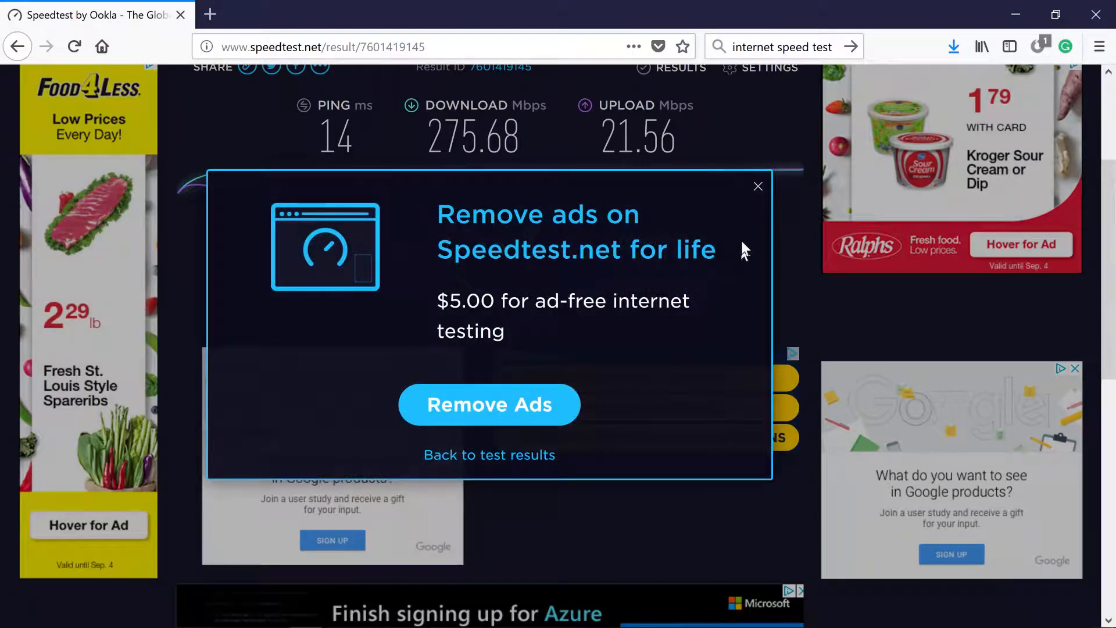
- Dismiss the ad-removal offer and highlight the upload speed in the test results
left_click(758, 186)
scroll(599, 268, "up", 3)
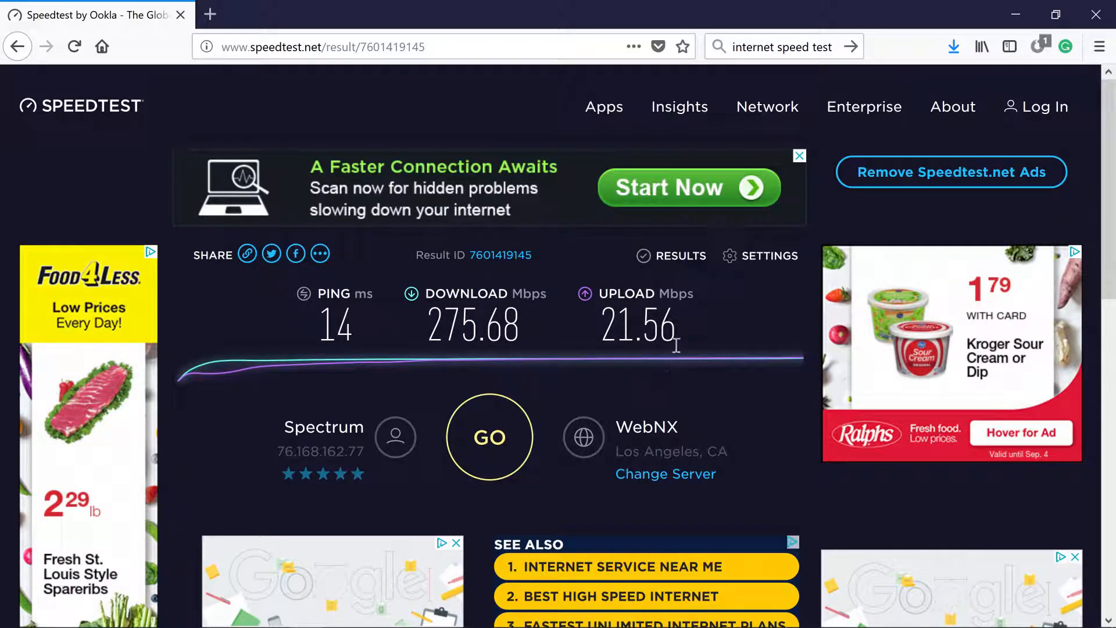
left_click_drag(607, 319, 676, 330)
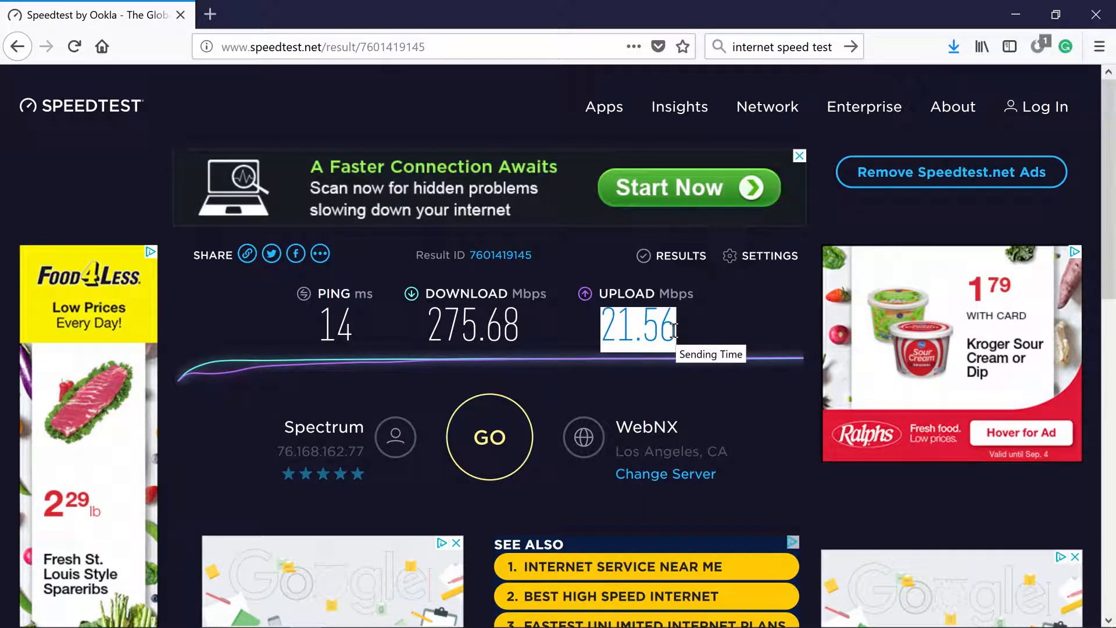
- Switch to Streamlabs OBS and try streaming bitrates of 2500 and 2000
key("alt+Tab")
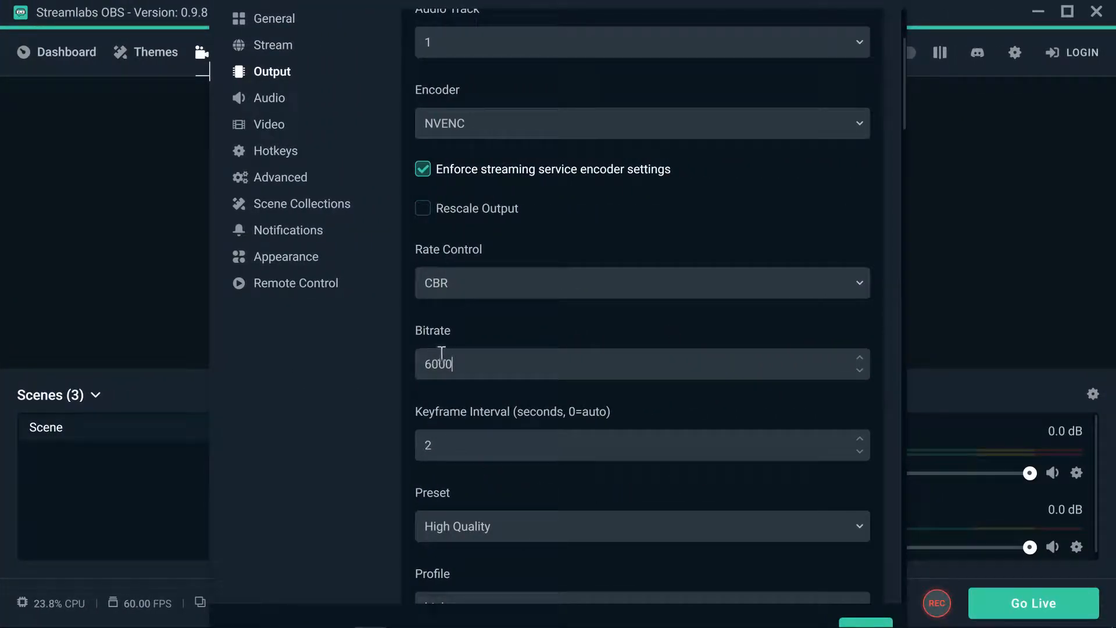
left_click(463, 367)
left_click(431, 365)
left_click_drag(466, 364, 404, 364)
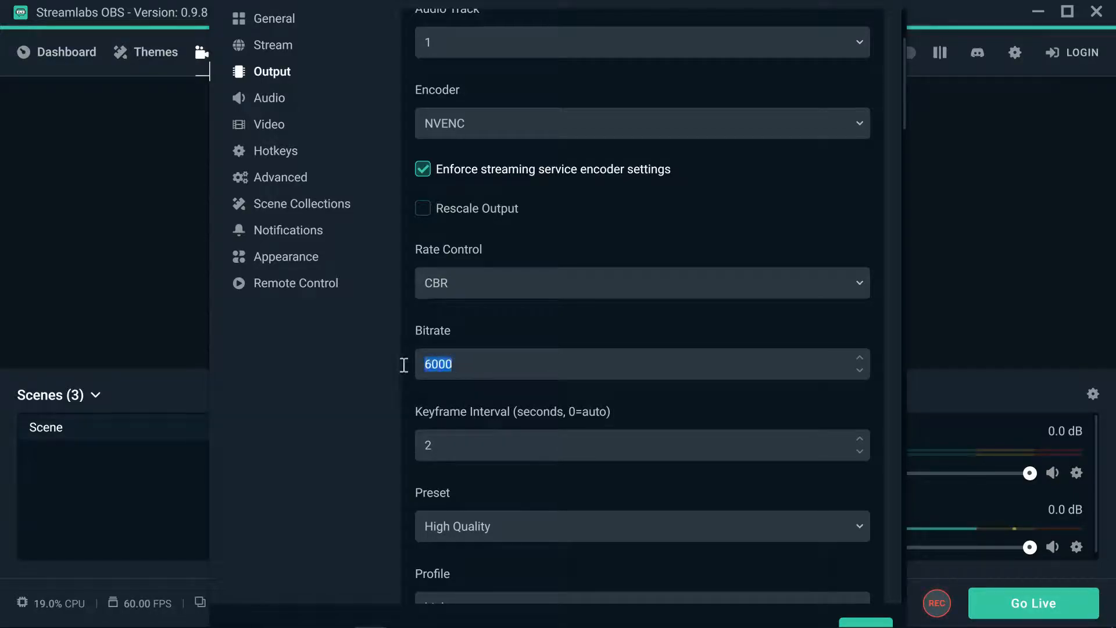
type("2500")
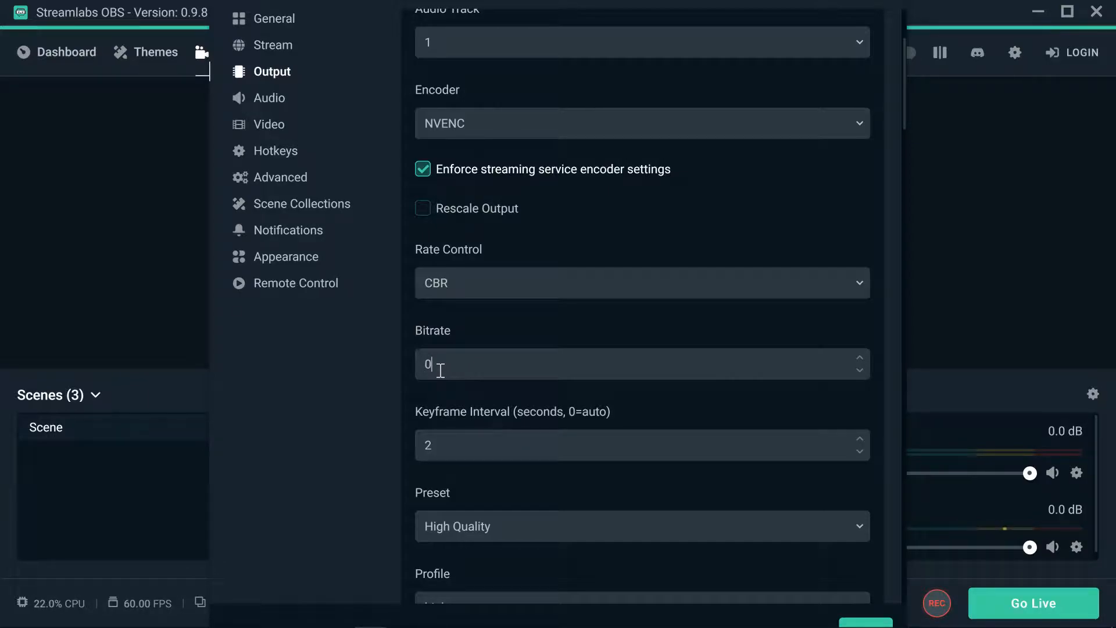
type("00")
left_click_drag(458, 365, 402, 367)
type("2000")
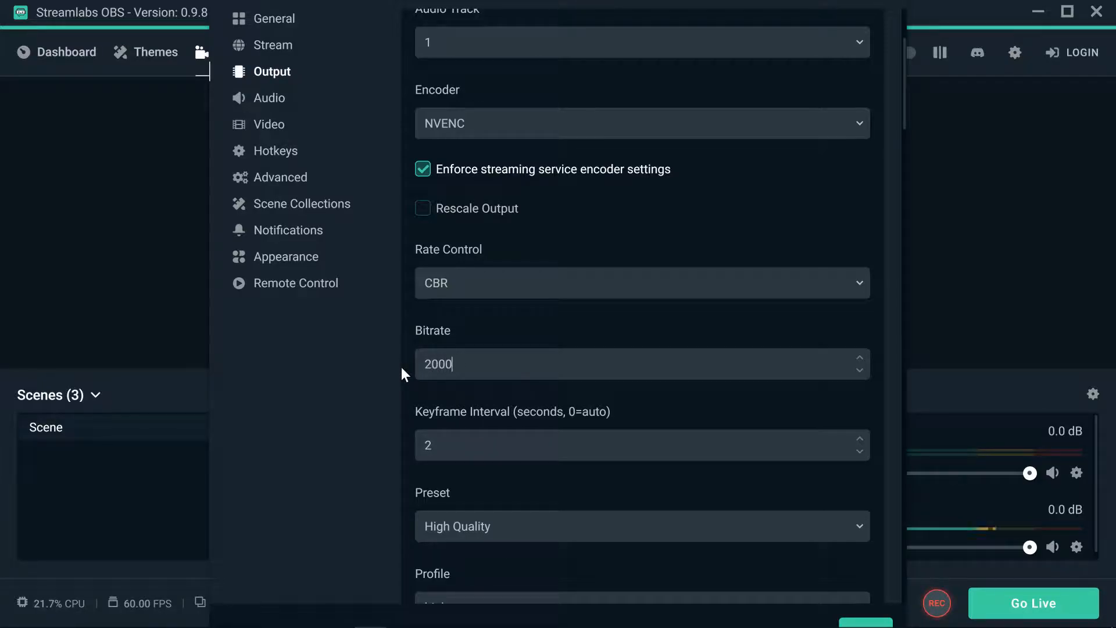
- Switch to Firefox and recheck the upload speed in the Speedtest results
key("ctrl+super+Left")
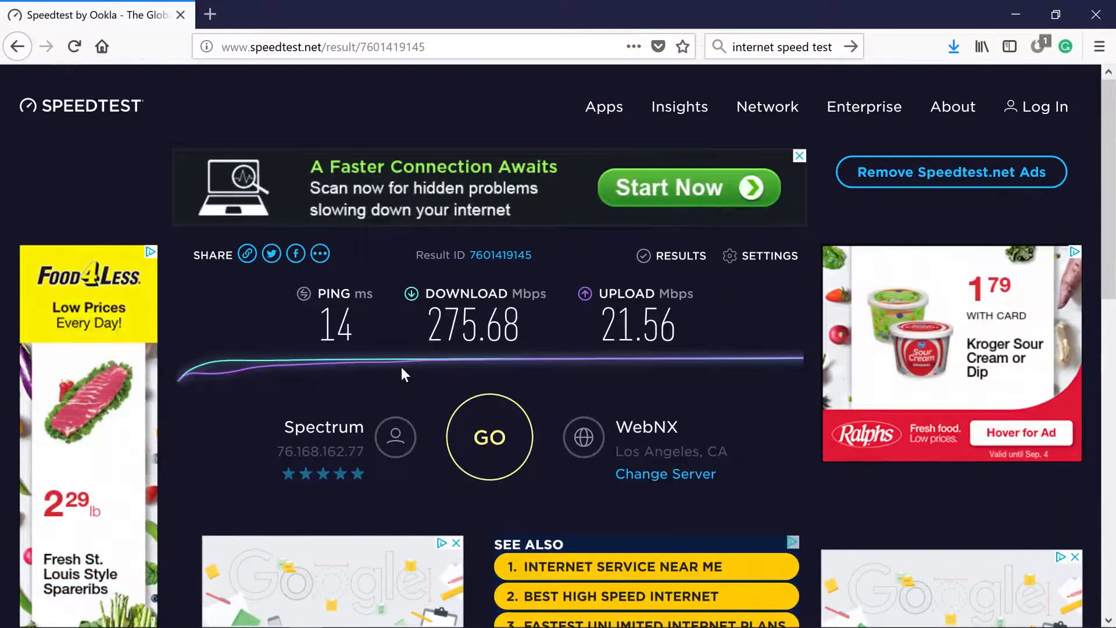
mouse_move(603, 320)
left_mouse_down()
mouse_move(687, 327)
mouse_move(602, 334)
left_mouse_up()
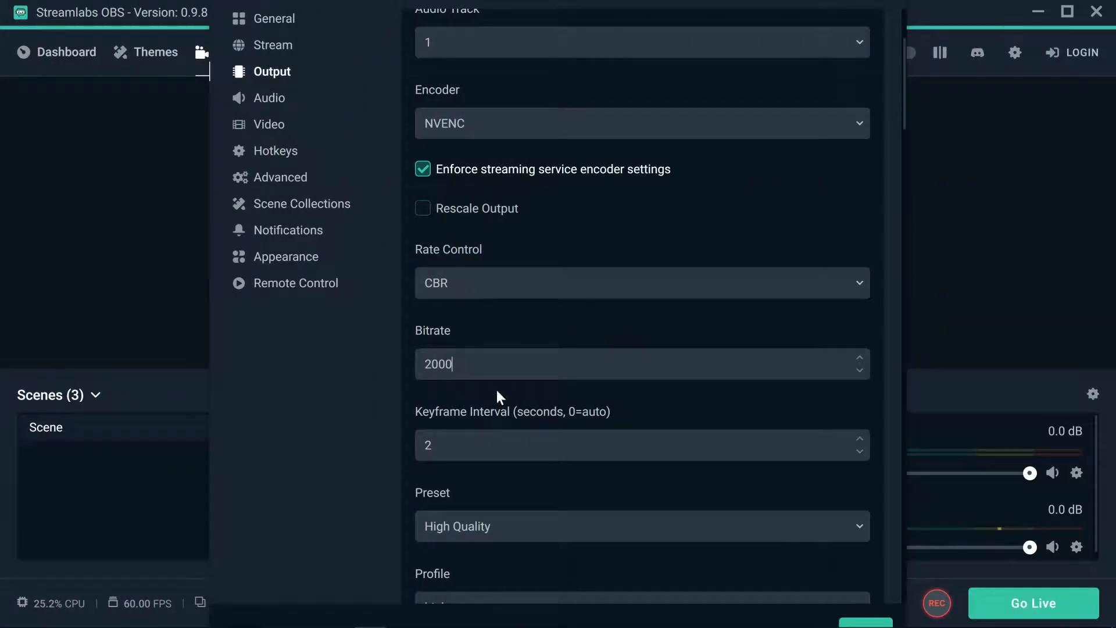
- Switch back to Streamlabs OBS and try lower streaming bitrates of 500 and 1000
left_click_drag(473, 362, 404, 361)
type("1")
type("500")
left_click_drag(498, 366, 396, 361)
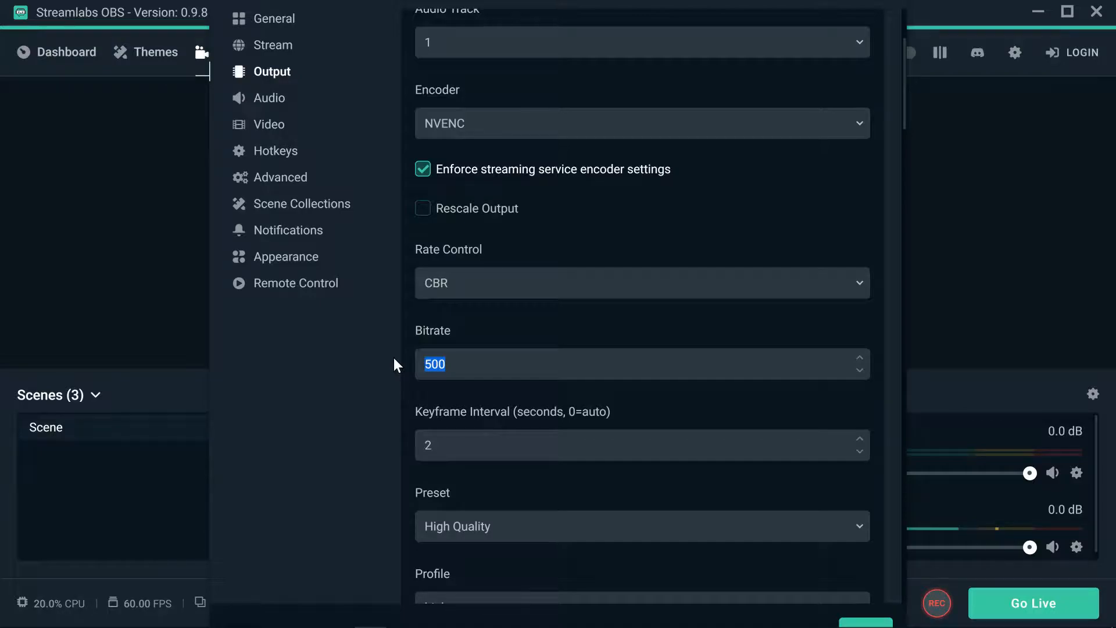
type("1000")
- Clear the trial value and set the streaming bitrate to 6000
key("BackSpace")
key("BackSpace")
key("BackSpace")
key("BackSpace")
type("60000")
scroll(393, 358, "up", 3)
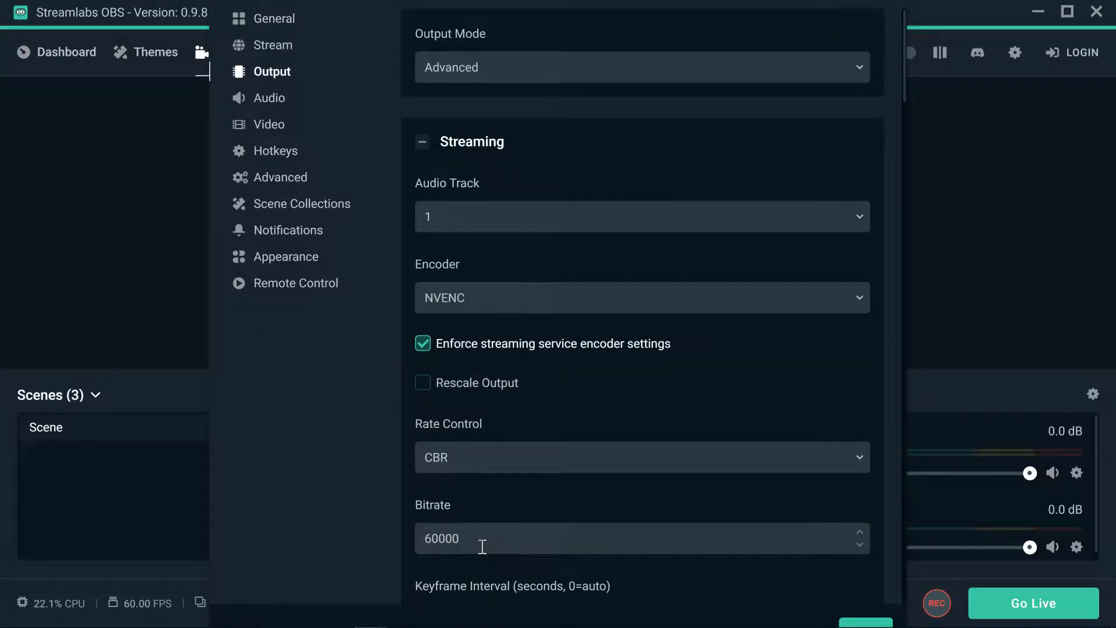
key("BackSpace")
scroll(406, 525, "down", 3)
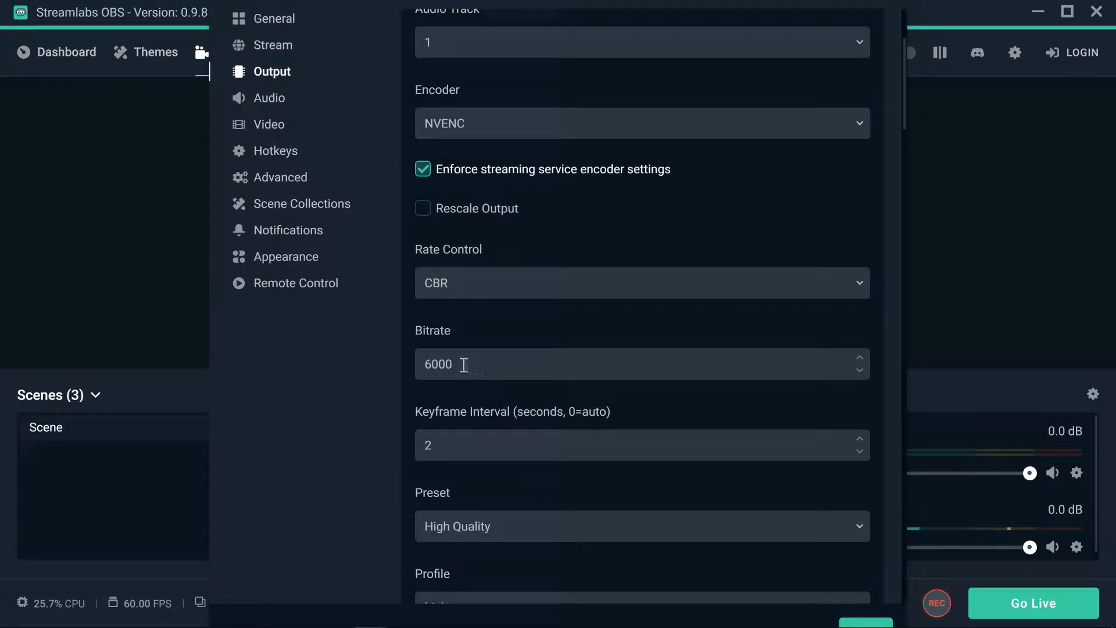
- Try a streaming keyframe interval of 0 seconds and restore it to 2
scroll(410, 400, "down", 2)
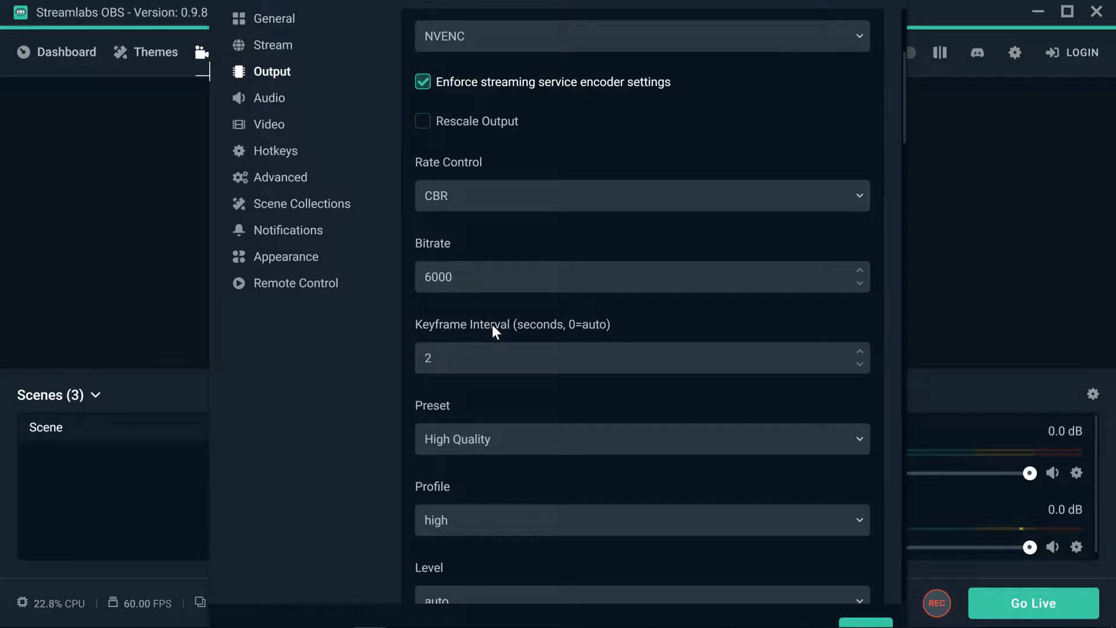
left_click_drag(463, 357, 410, 359)
left_click_drag(448, 355, 419, 361)
type("0")
left_click_drag(457, 355, 413, 358)
- Choose the High Quality preset and the high profile for the streaming encoder
scroll(399, 400, "down", 3)
left_click(445, 272)
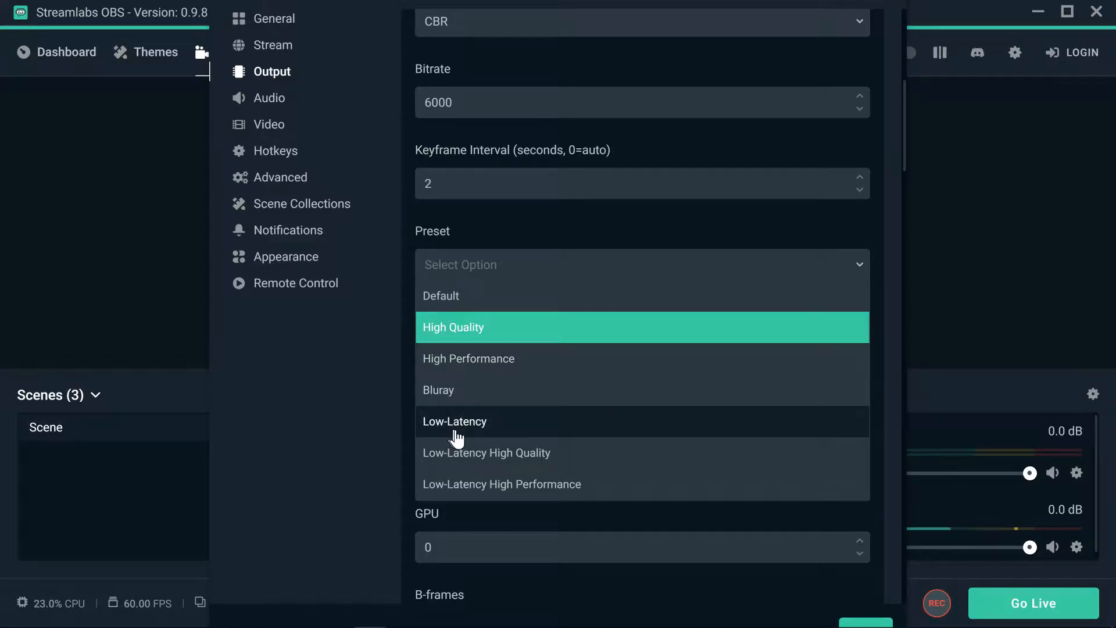
left_click(459, 330)
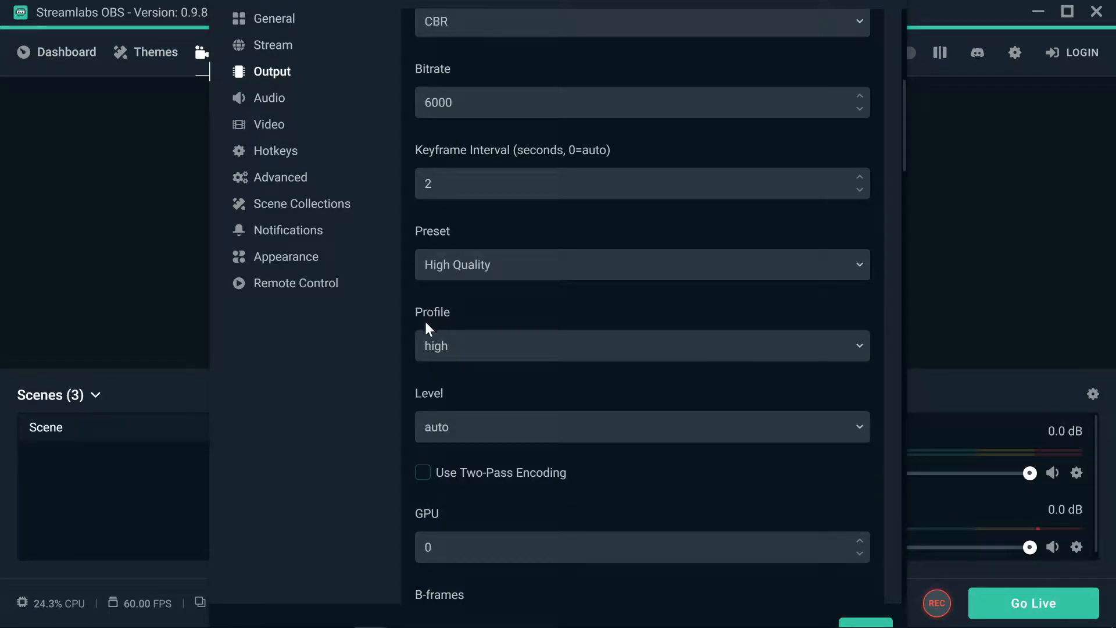
left_click(437, 346)
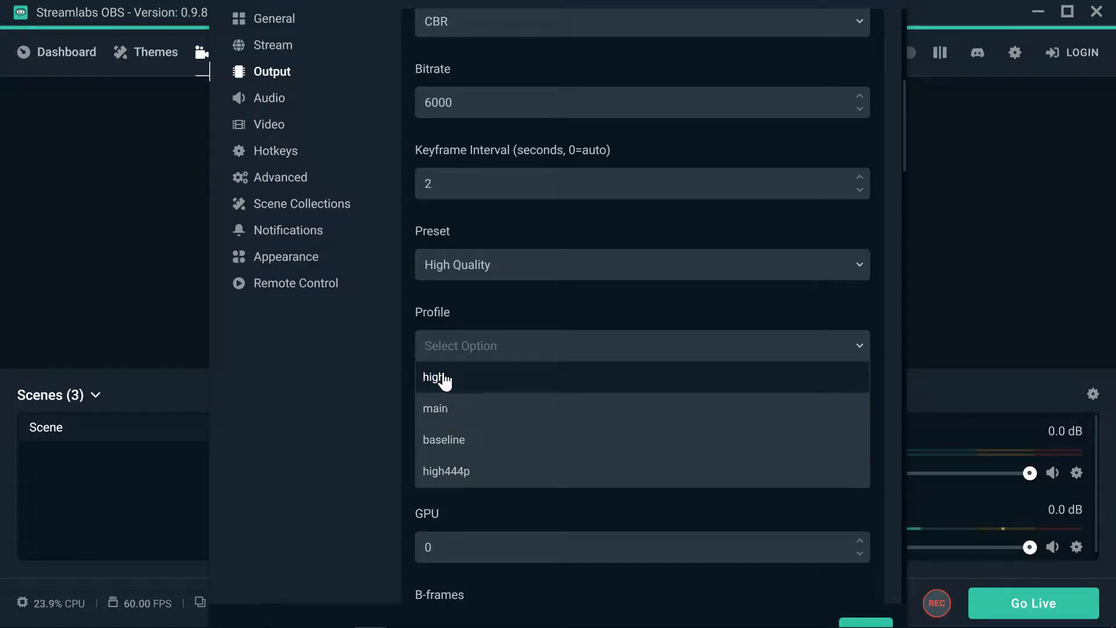
left_click(445, 380)
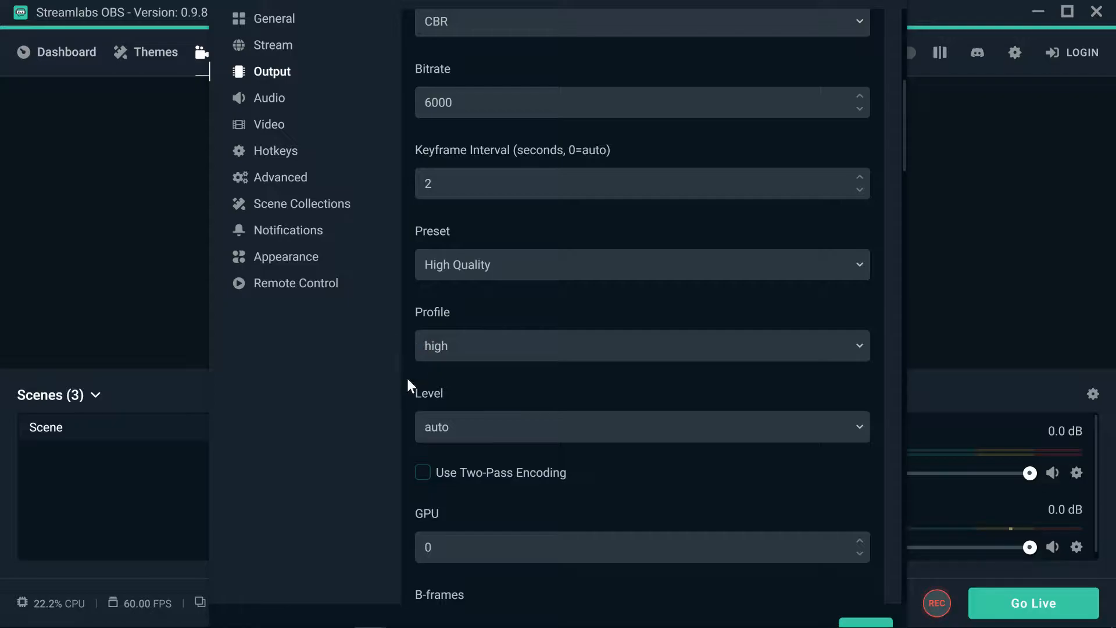
- Open the streaming encoder's level options and keep the level at auto
scroll(413, 381, "down", 2)
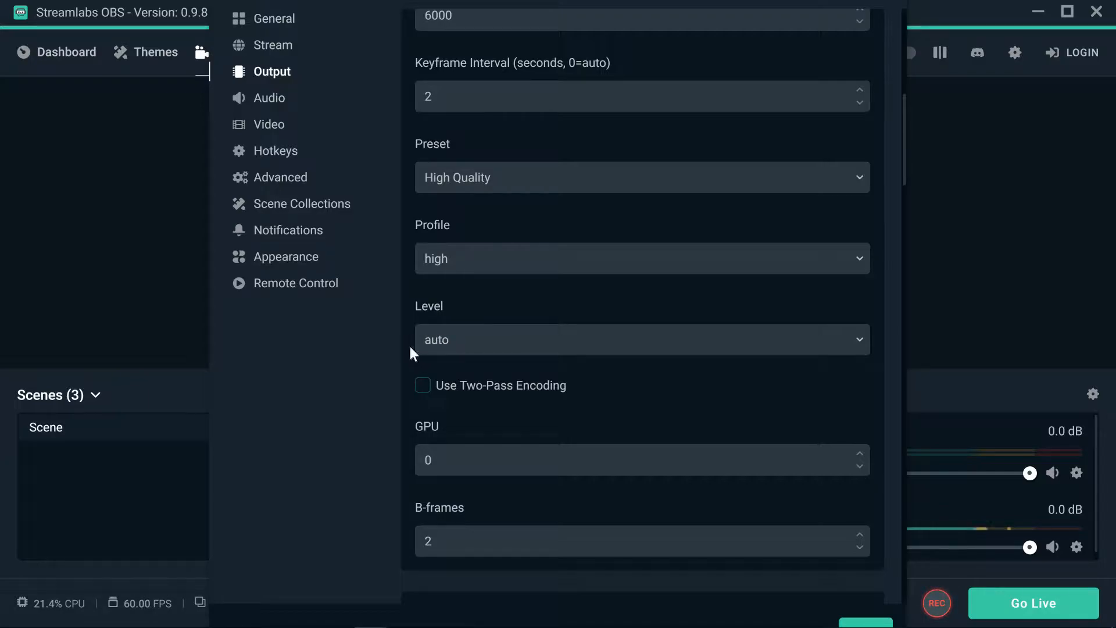
left_click(457, 335)
left_click(433, 375)
left_click(481, 299)
scroll(405, 358, "down", 2)
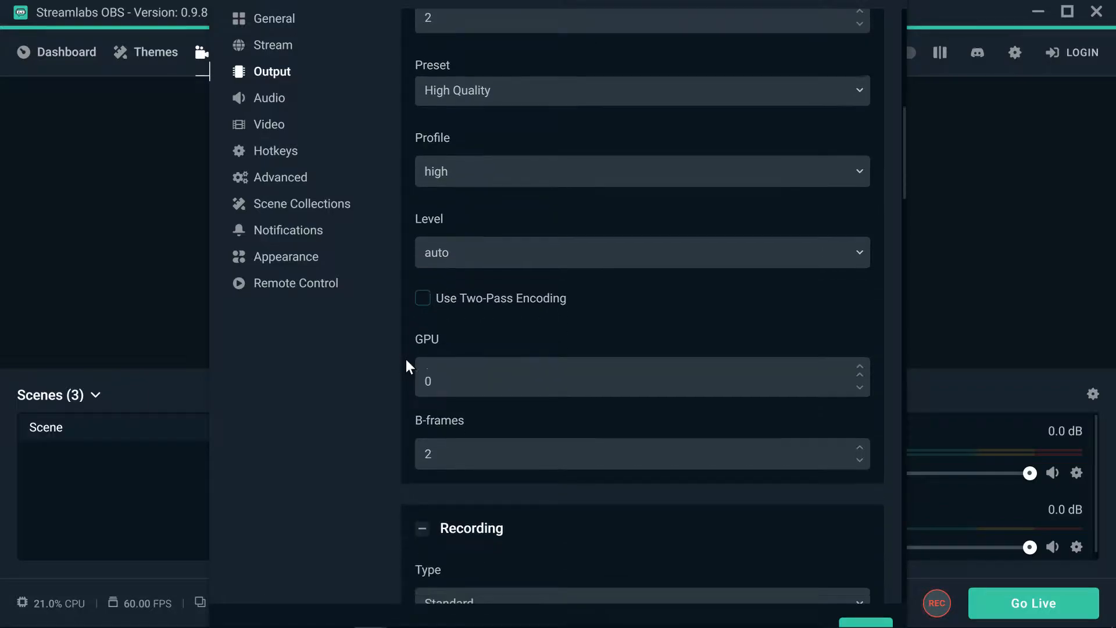
- Try two-pass encoding for the stream and turn it back off
left_click(424, 300)
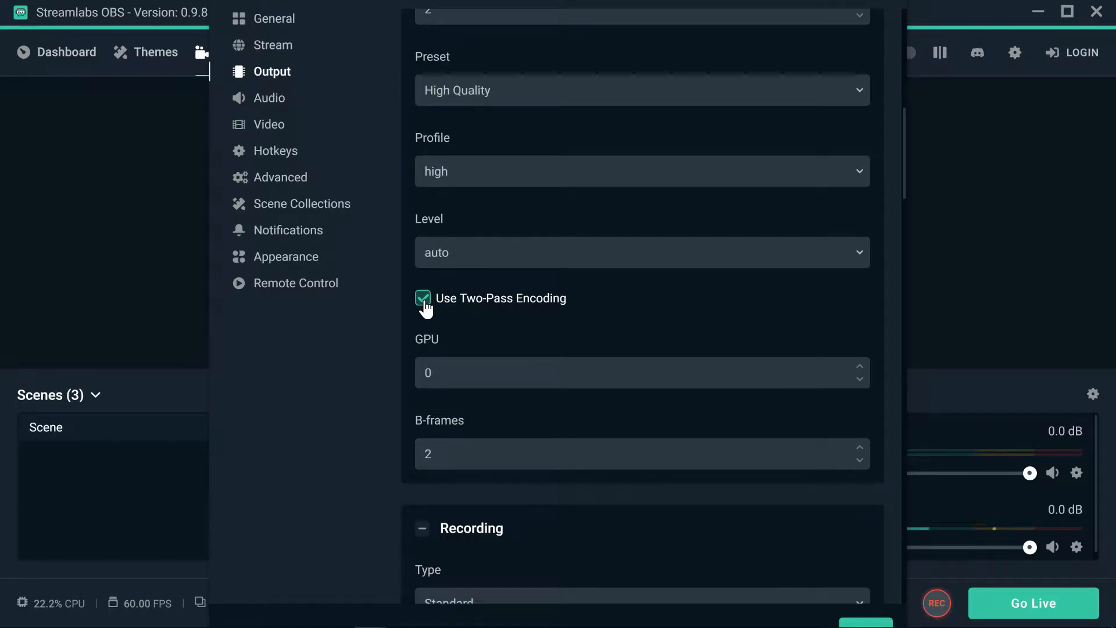
left_click(425, 304)
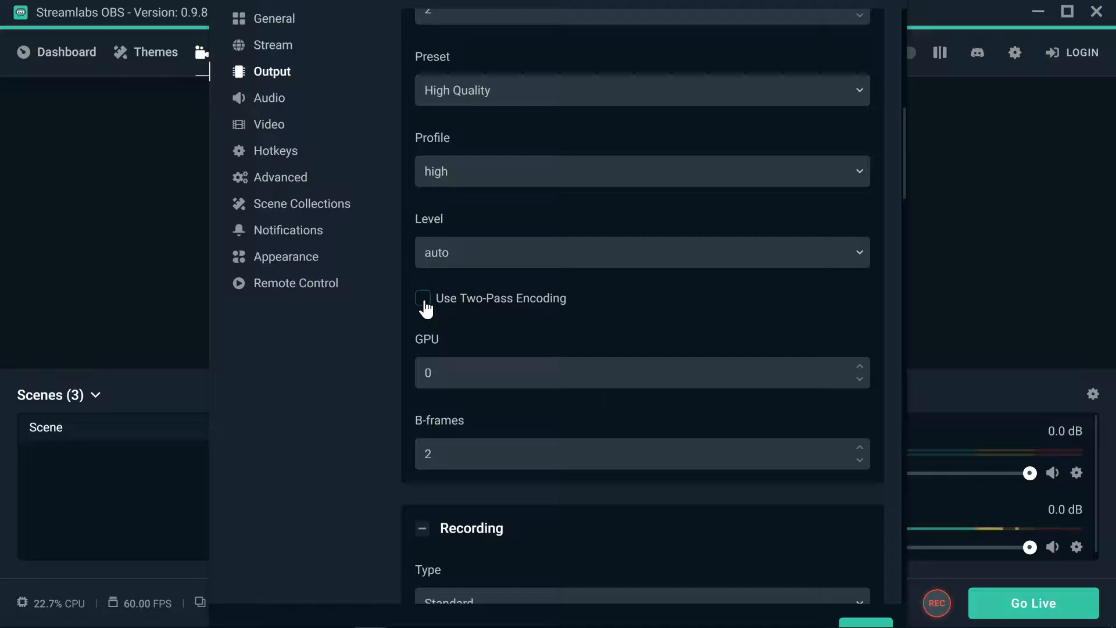
left_click(424, 303)
left_click(422, 302)
scroll(415, 337, "down", 2)
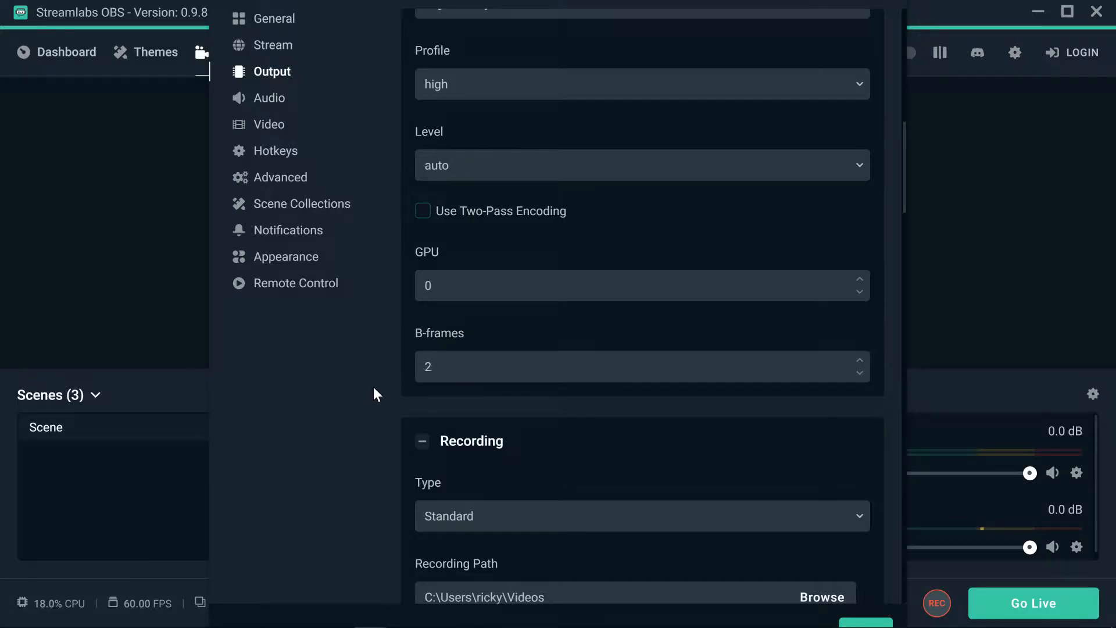
- Review the streaming settings once more and collapse the Streaming section
scroll(414, 381, "up", 1)
scroll(414, 390, "up", 7)
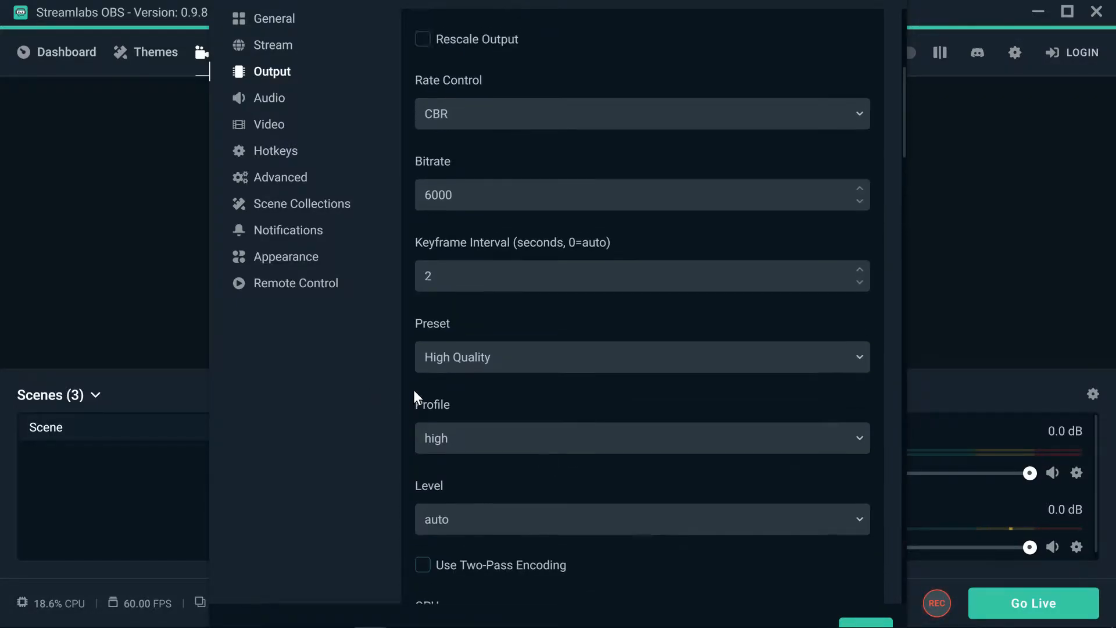
scroll(410, 384, "down", 2)
scroll(407, 375, "up", 2)
left_click(421, 143)
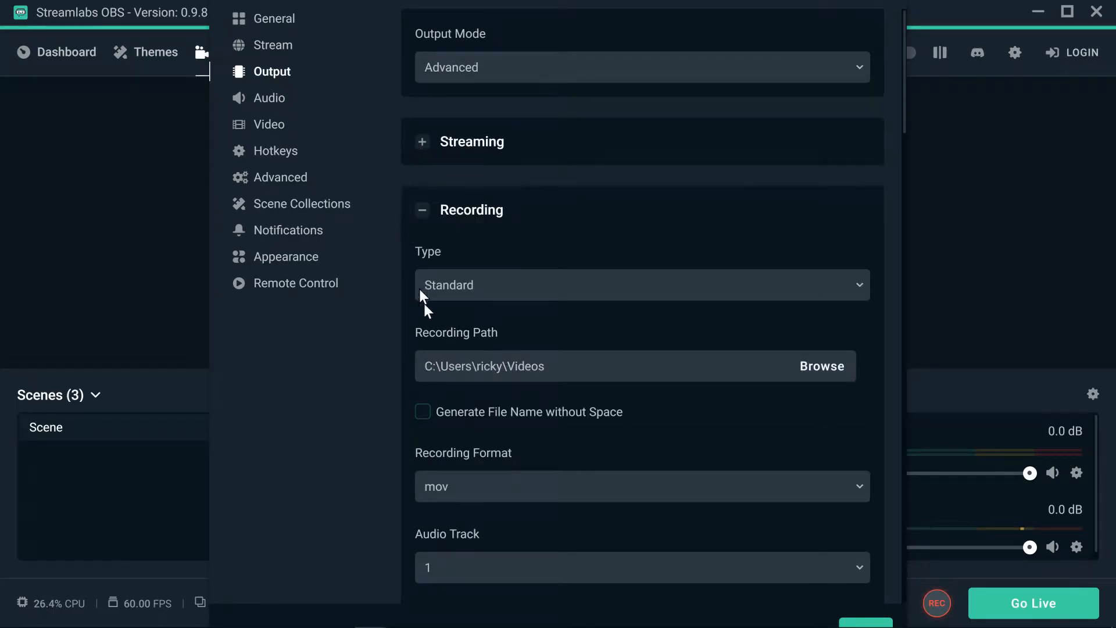
- Examine the recording path and the available recording formats, leaving the format as mov
scroll(421, 260, "down", 1)
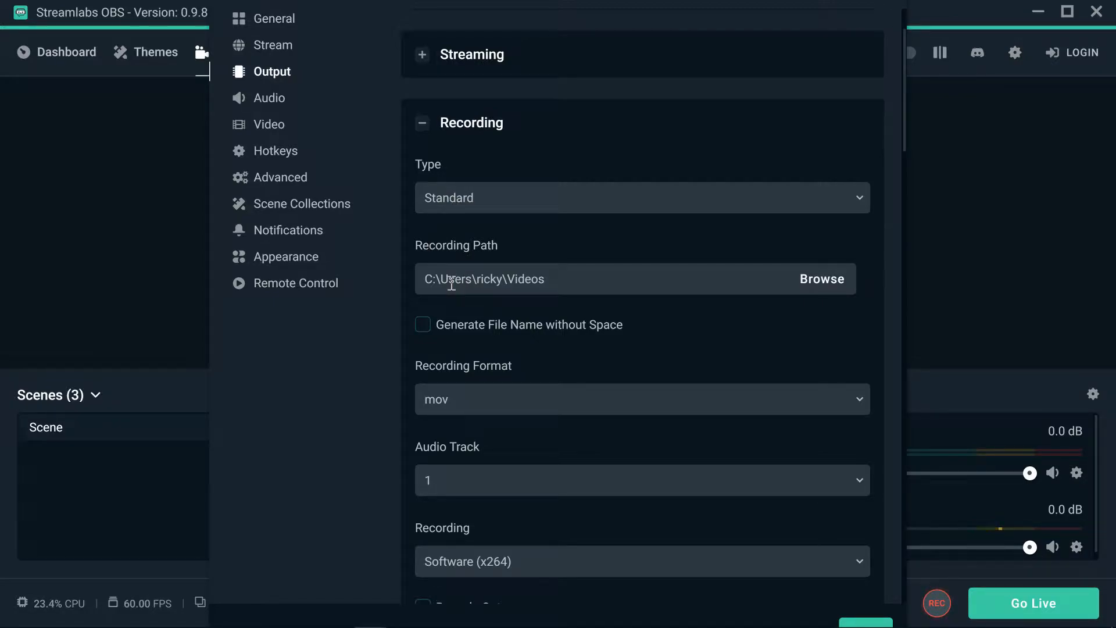
left_click(559, 279)
left_click(534, 278)
left_click(544, 277)
scroll(417, 355, "down", 1)
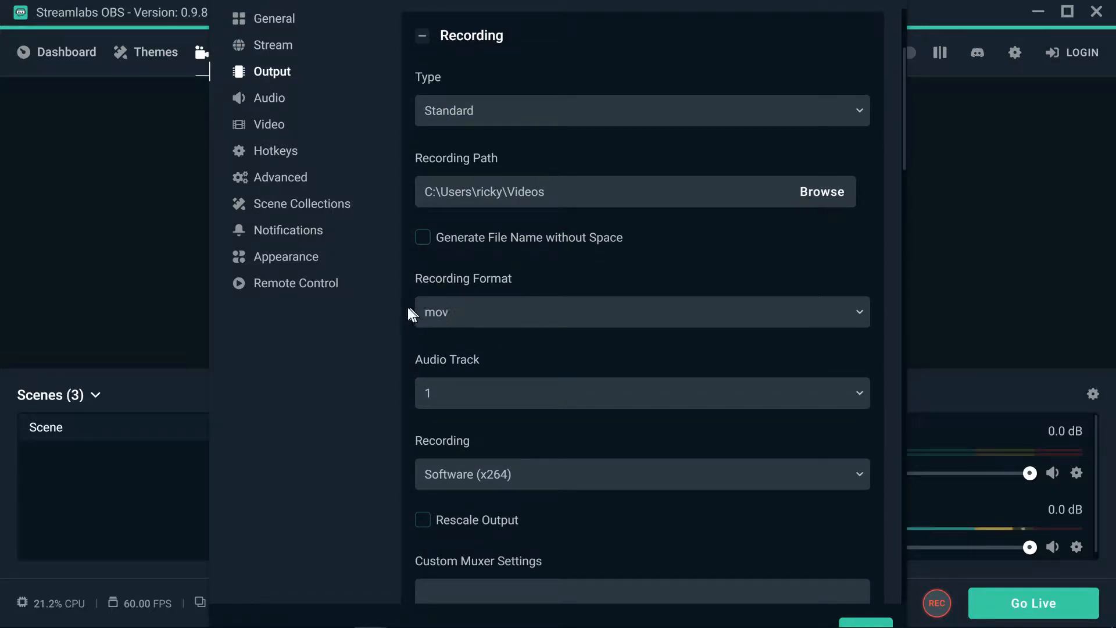
left_click(464, 316)
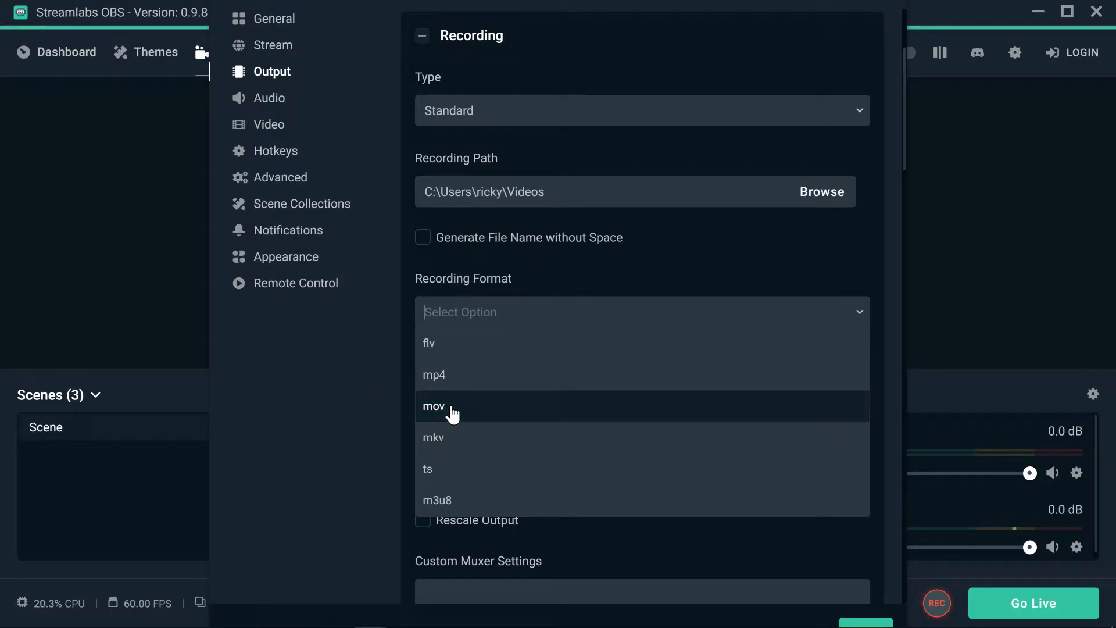
left_click(361, 393)
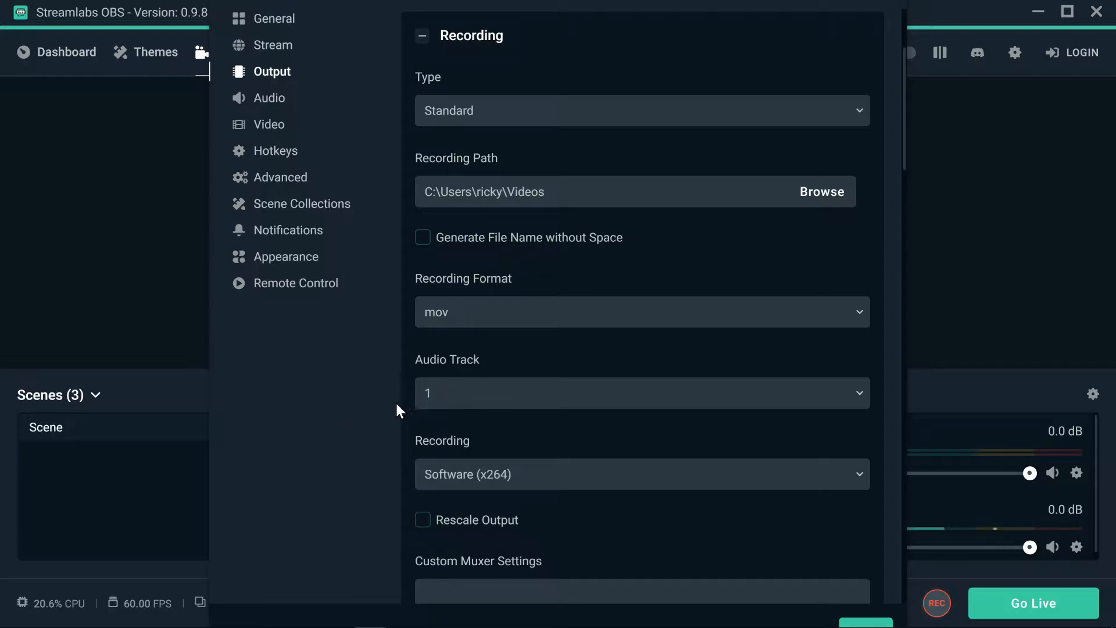
- Select Software (x264) as the recording encoder
scroll(405, 416, "down", 2)
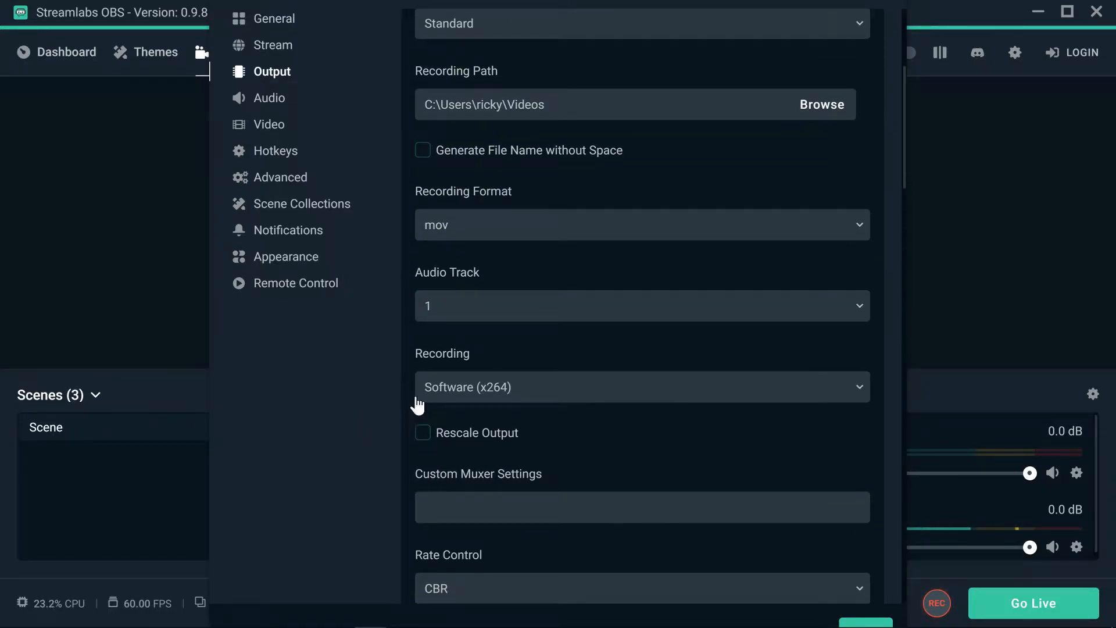
left_click(445, 393)
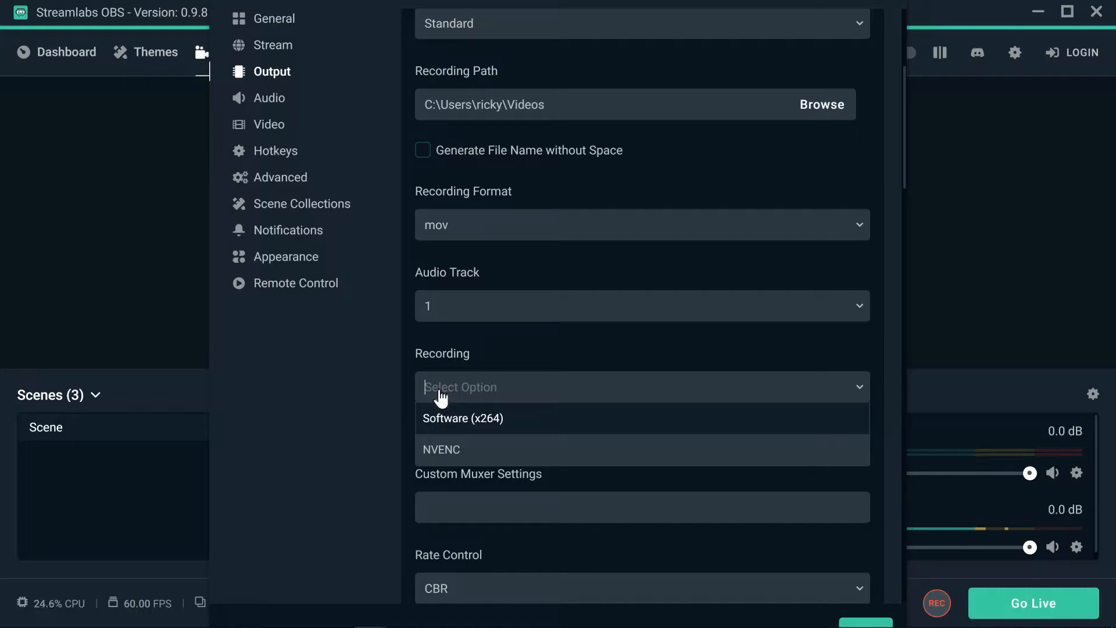
left_click(464, 422)
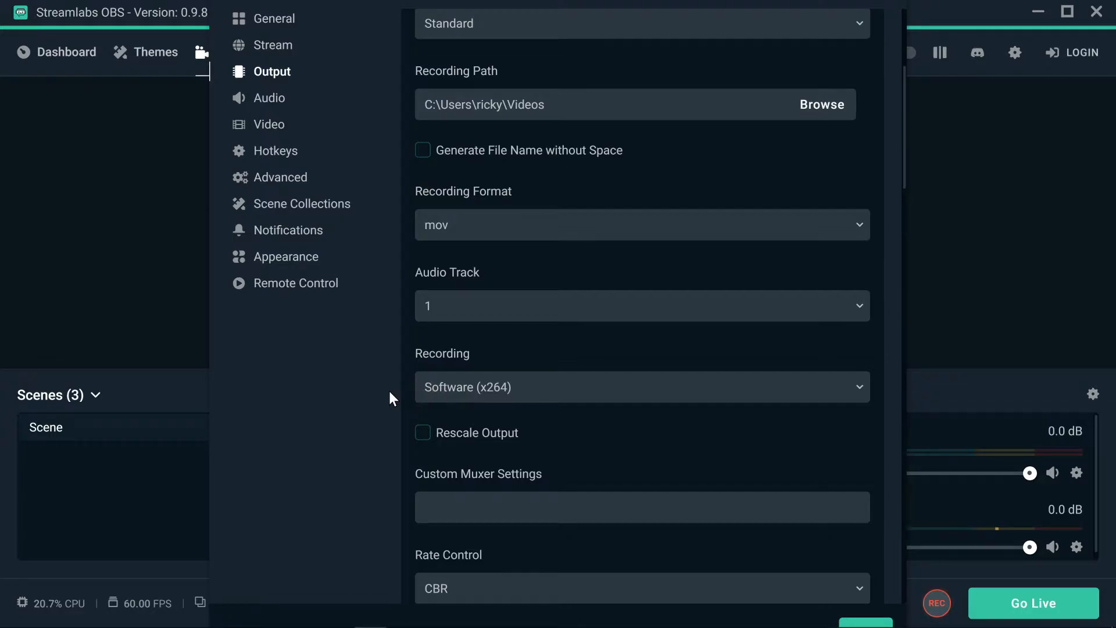
- Try NVENC as the recording encoder, return to Software (x264), and recheck the encoder options
left_click(439, 391)
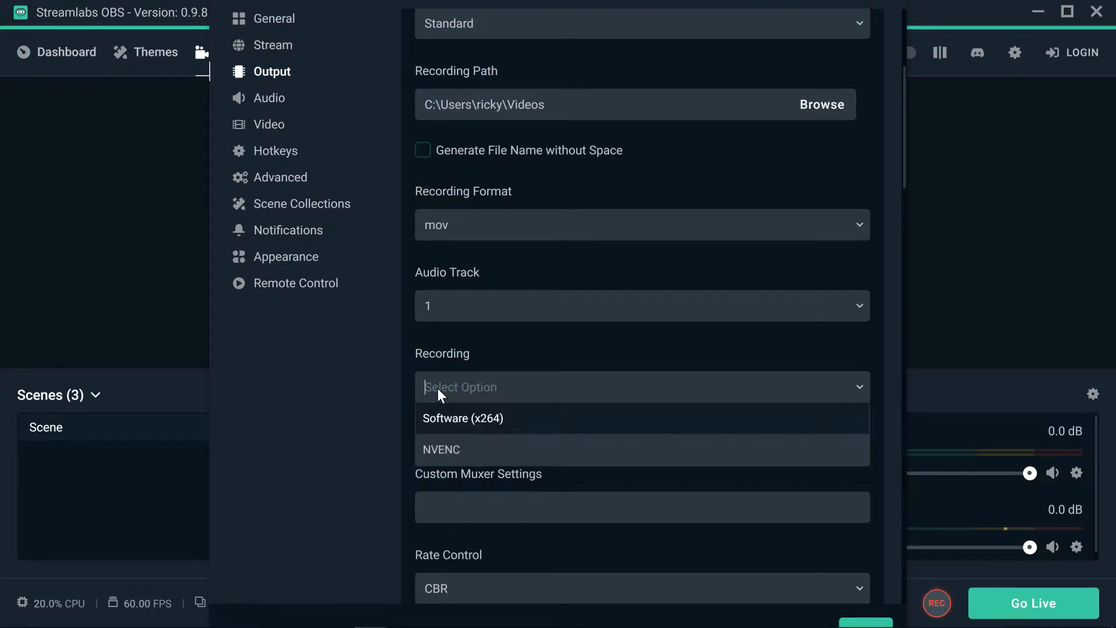
left_click(453, 456)
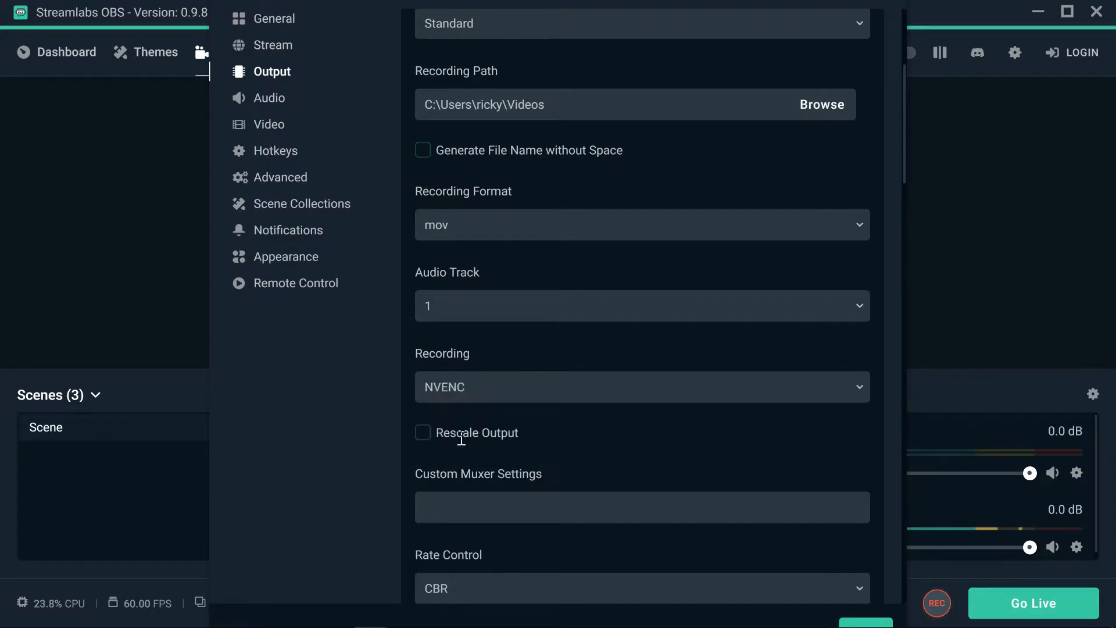
left_click(461, 393)
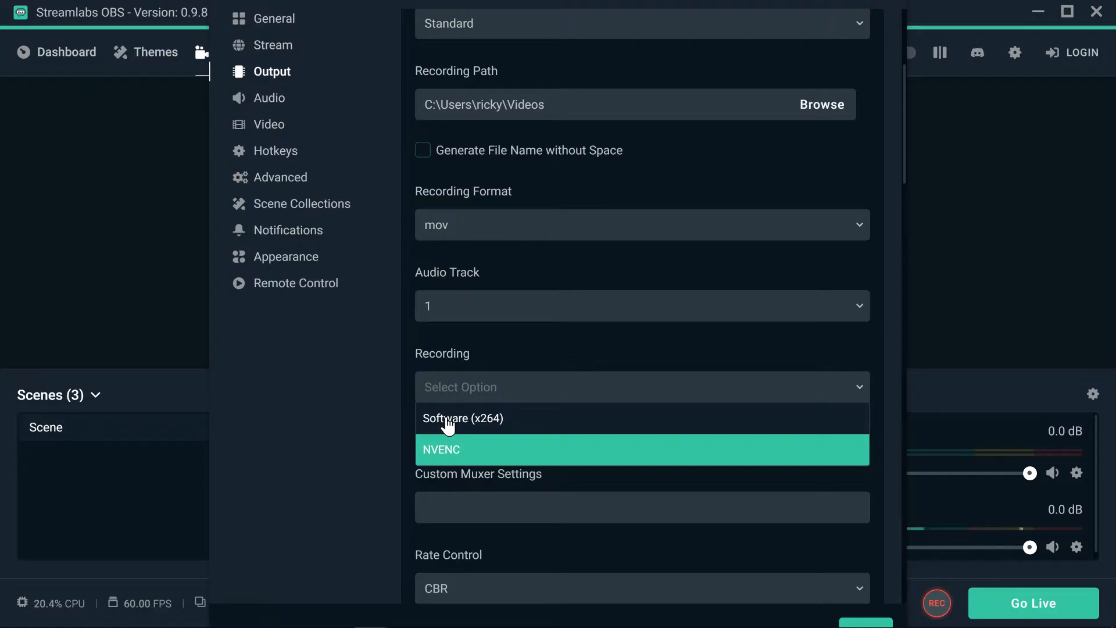
left_click(449, 422)
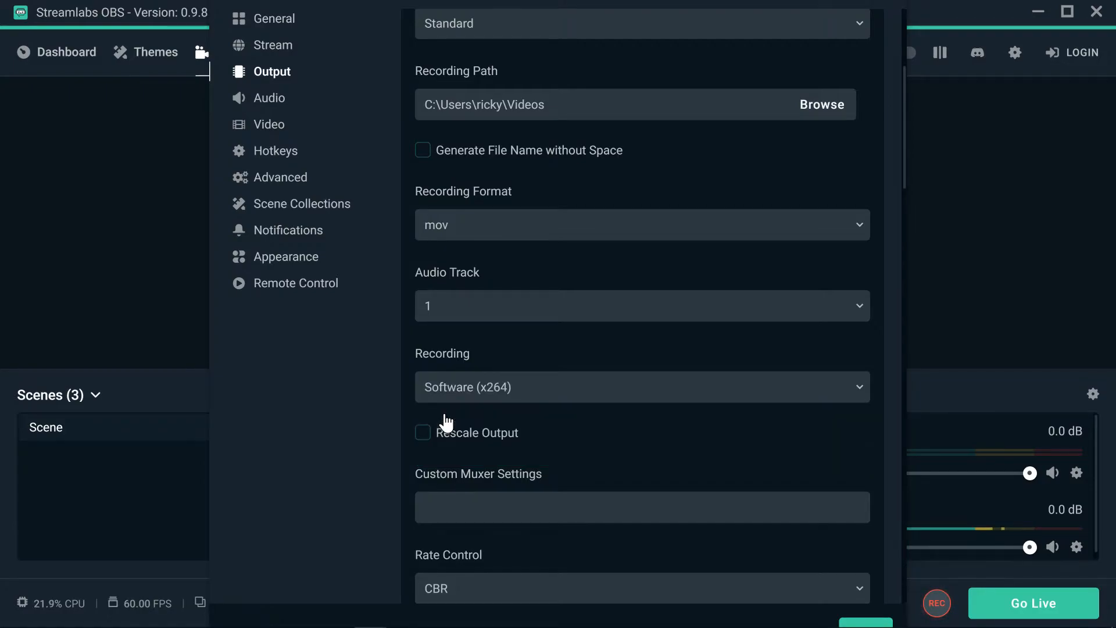
left_click(488, 391)
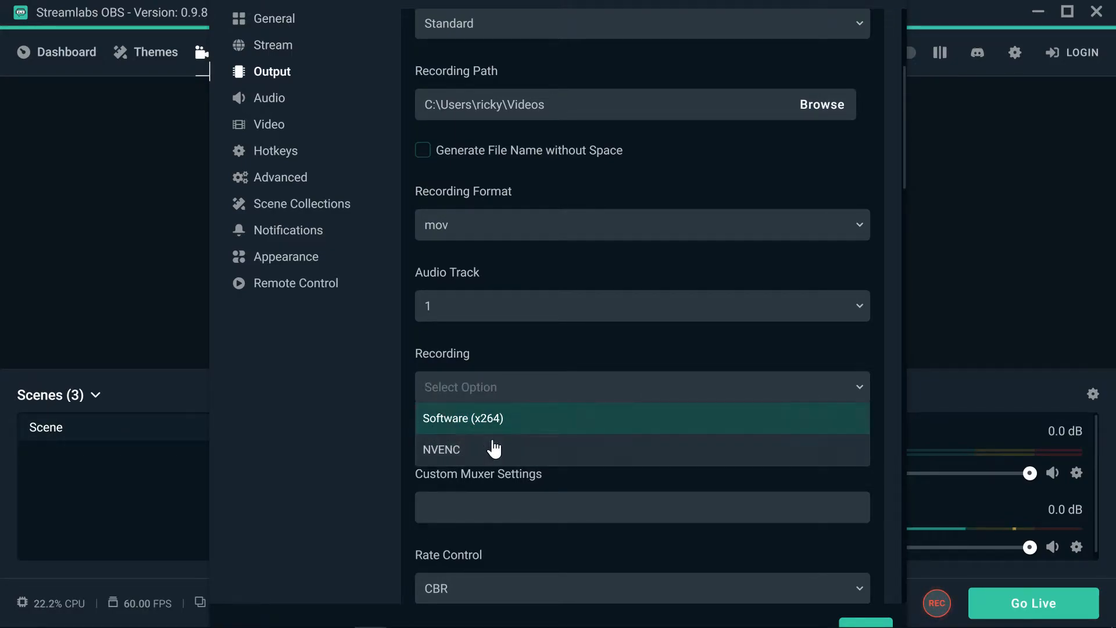
left_click(362, 404)
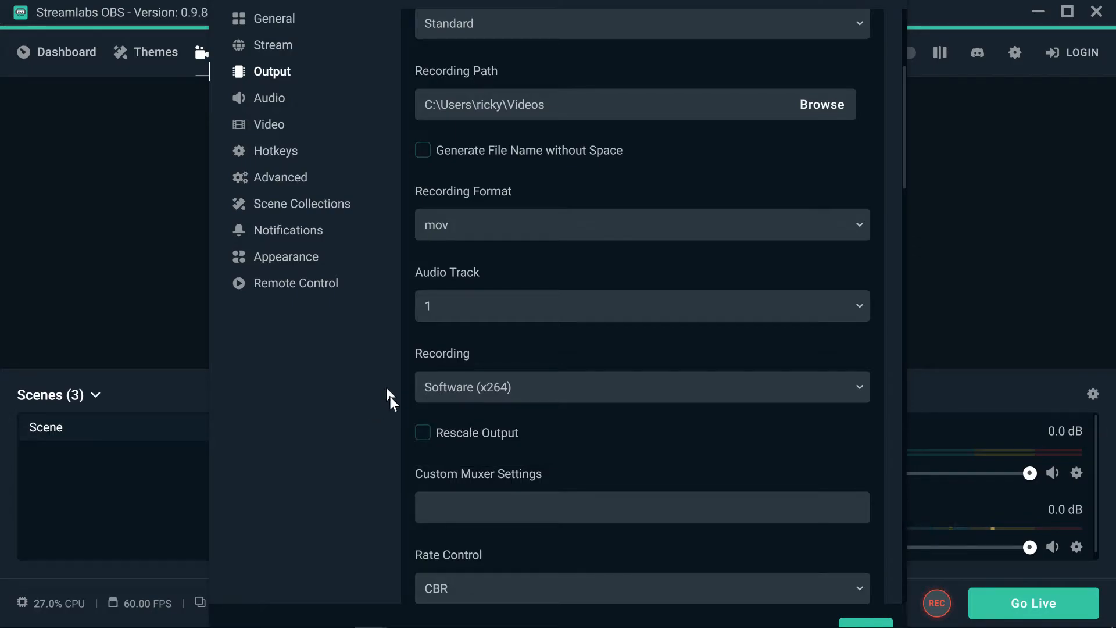
scroll(407, 430, "down", 3)
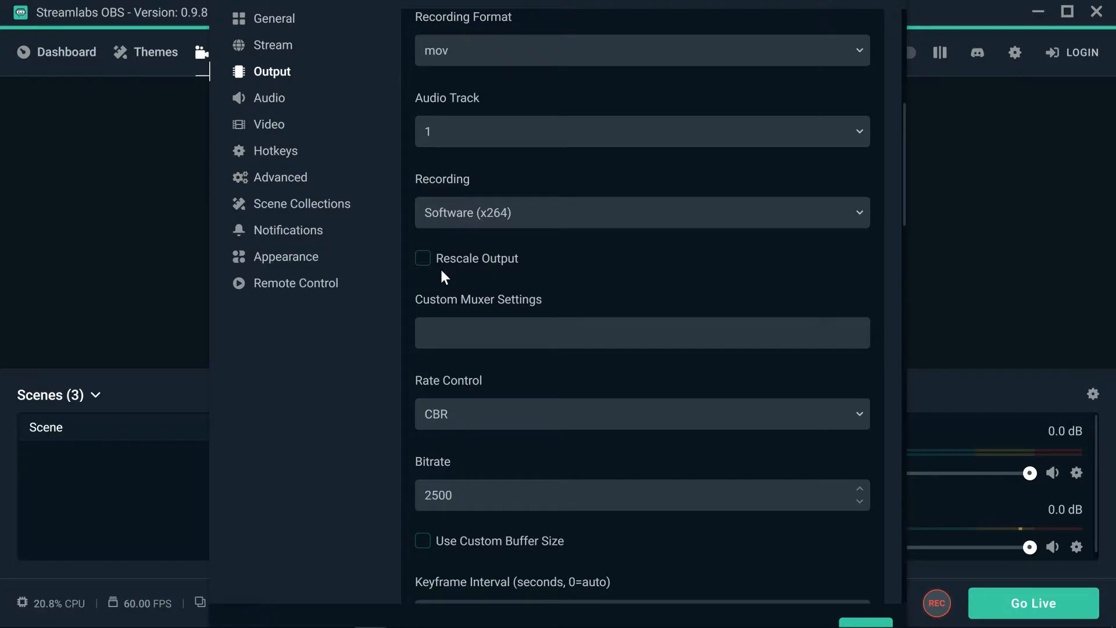
- Choose CBR as the rate control for the recording encoder
left_click(474, 330)
scroll(428, 357, "down", 2)
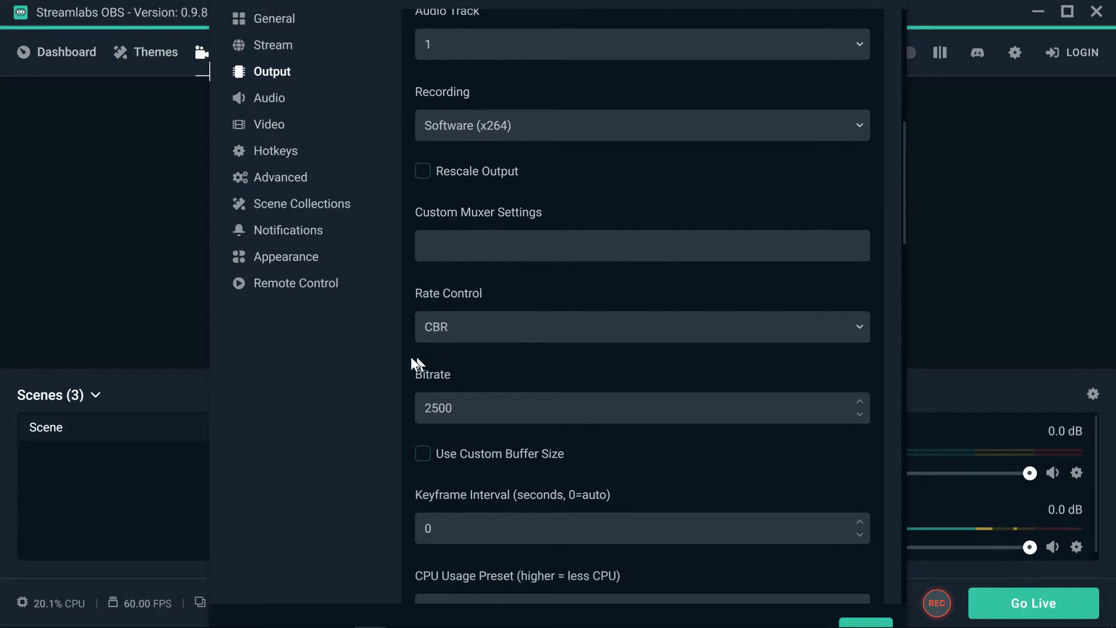
left_click(466, 330)
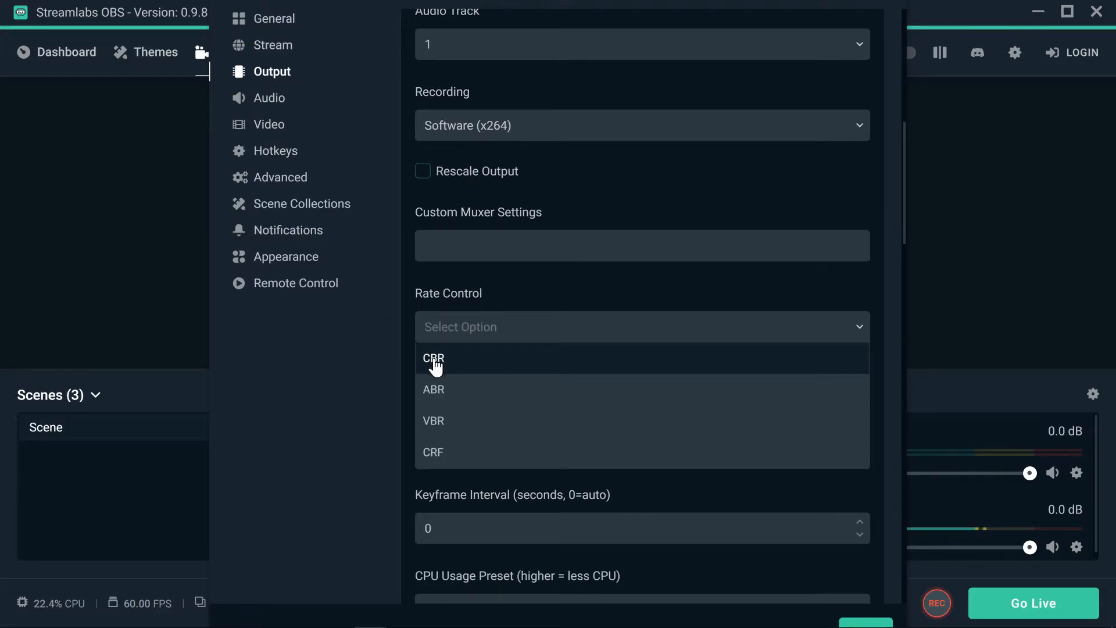
left_click(440, 359)
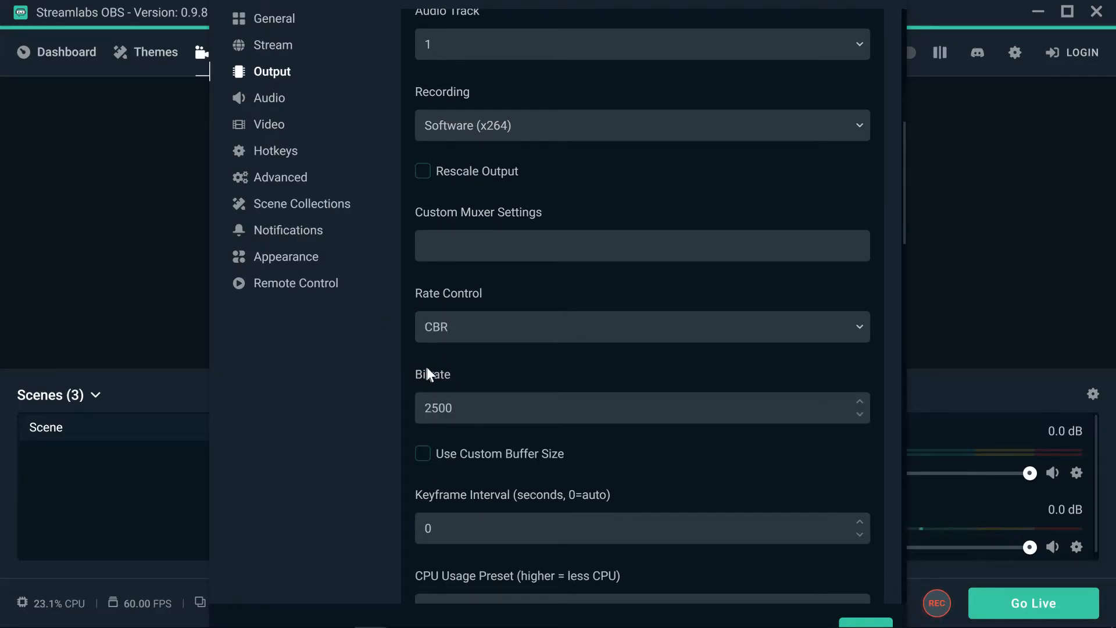
- Set the recording bitrate to 2499
scroll(406, 436, "down", 2)
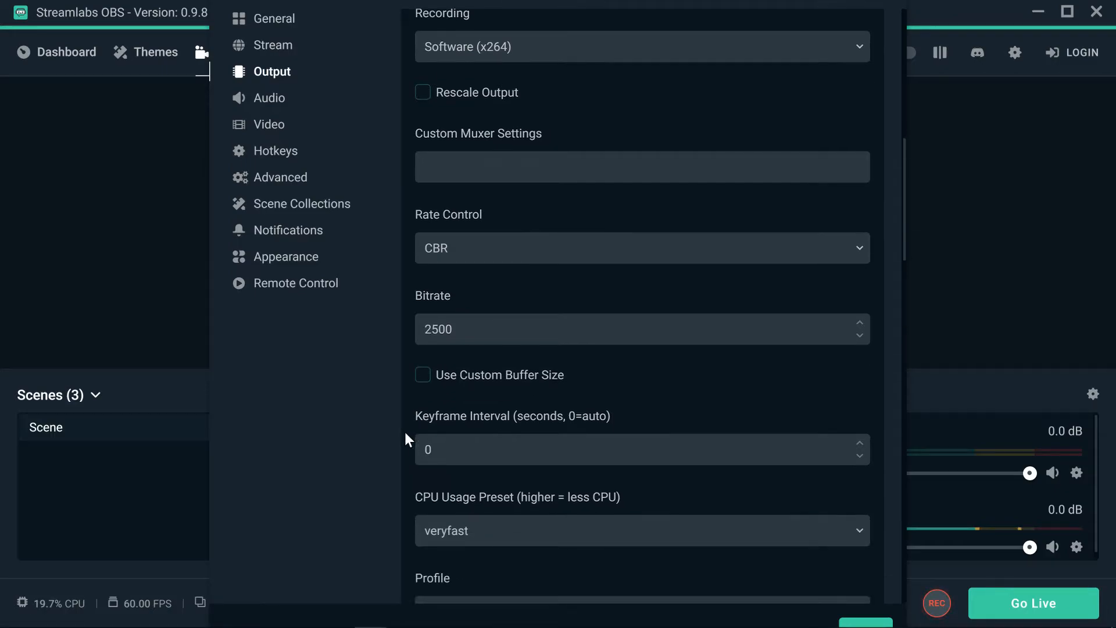
left_click_drag(459, 319, 429, 321)
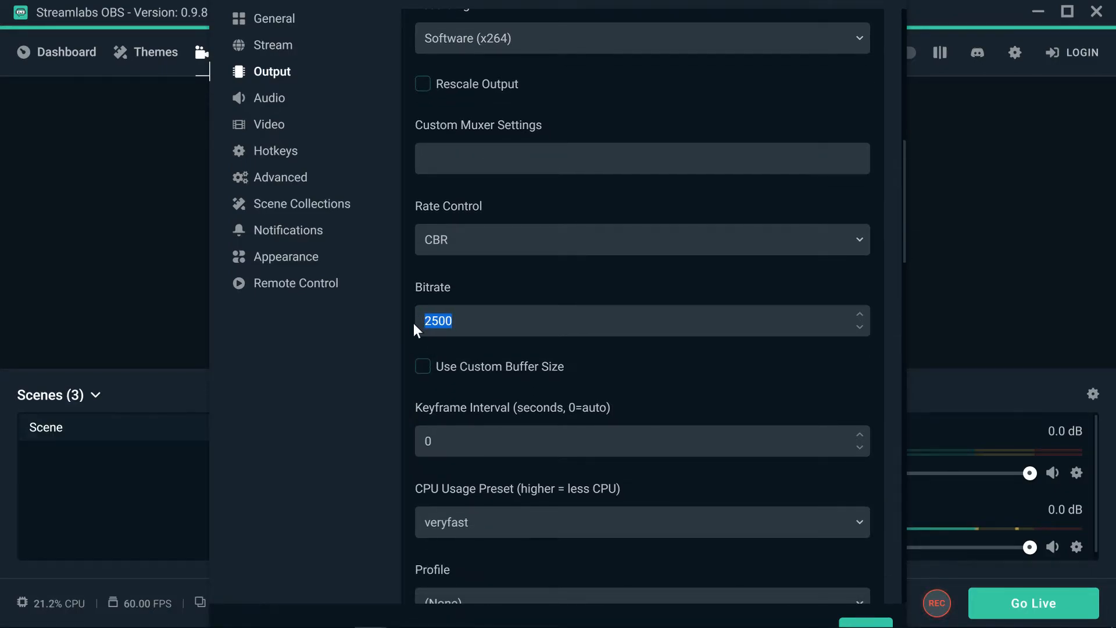
left_click(466, 323)
scroll(467, 364, "down", 2)
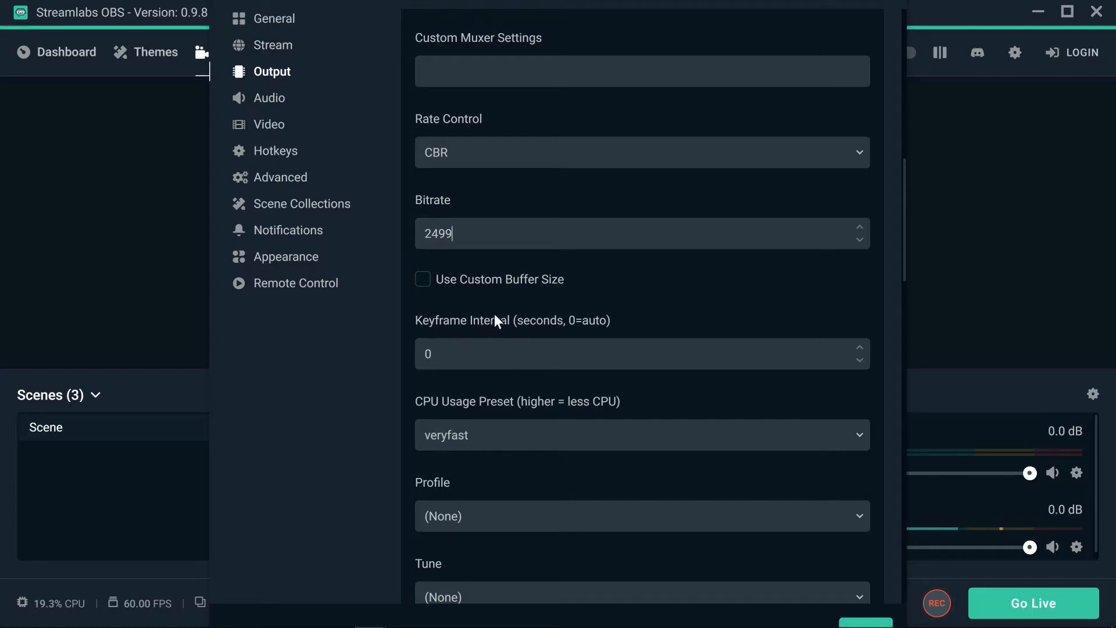
- Keep the recording keyframe interval at 0 and choose veryfast as the CPU usage preset
double_click(428, 353)
scroll(409, 379, "down", 1)
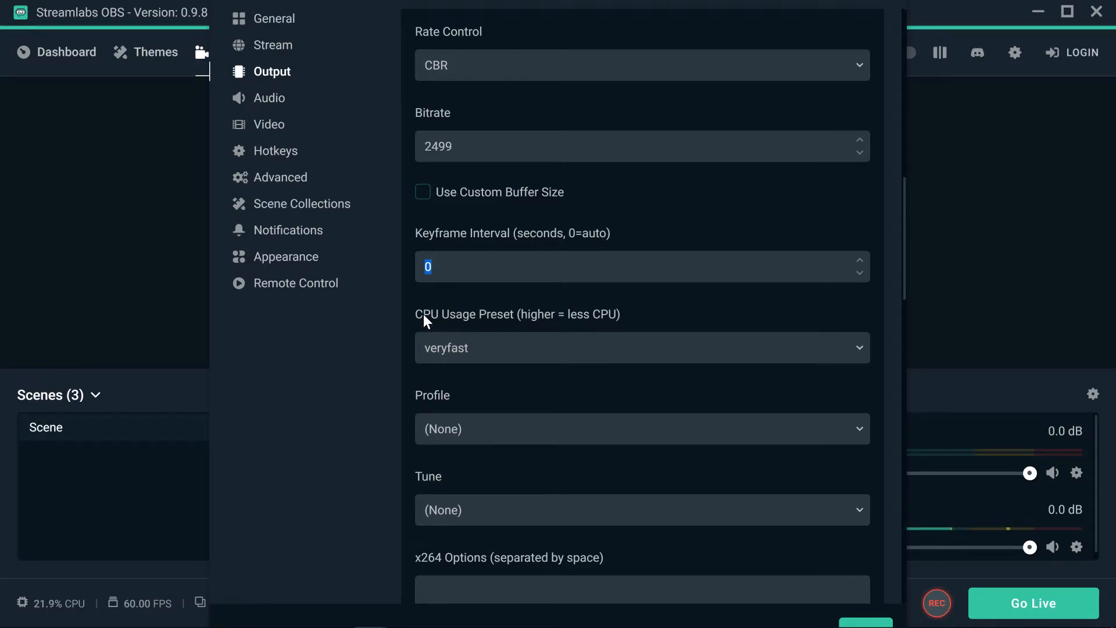
left_click(448, 349)
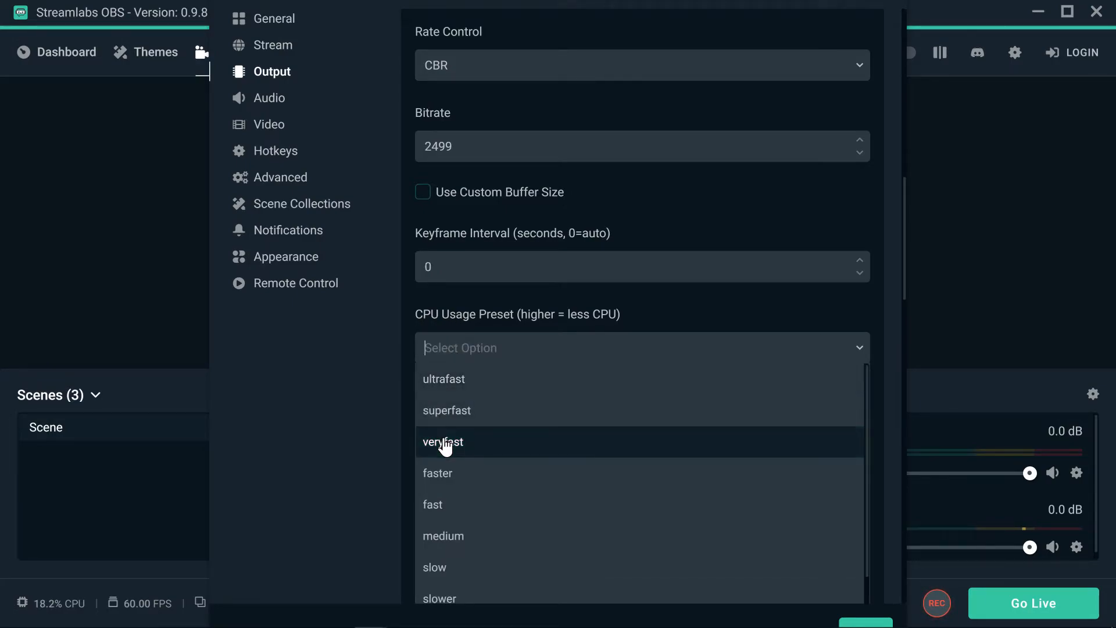
left_click(445, 445)
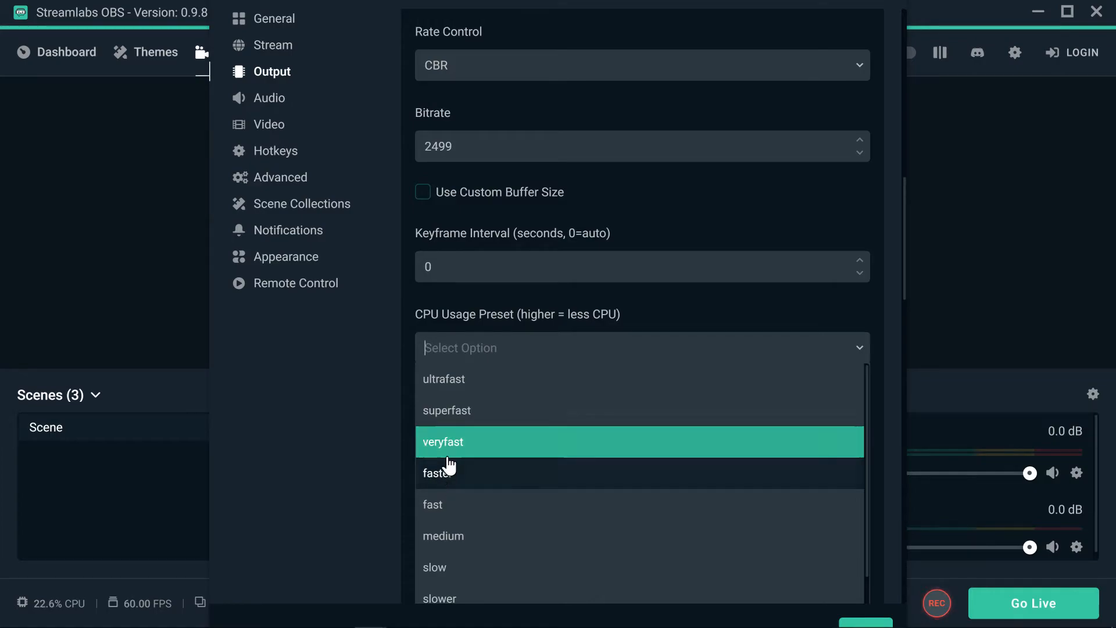
left_click(382, 441)
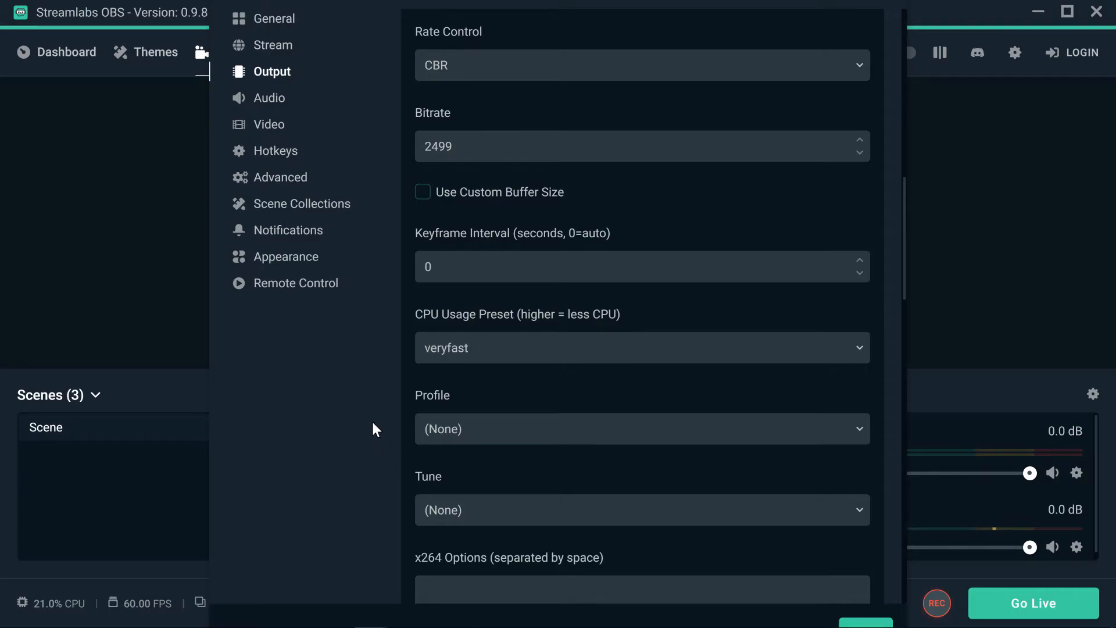
- Examine the recording profile, tune and x264 options, and the bitrate settings of the audio tracks
scroll(403, 389, "down", 2)
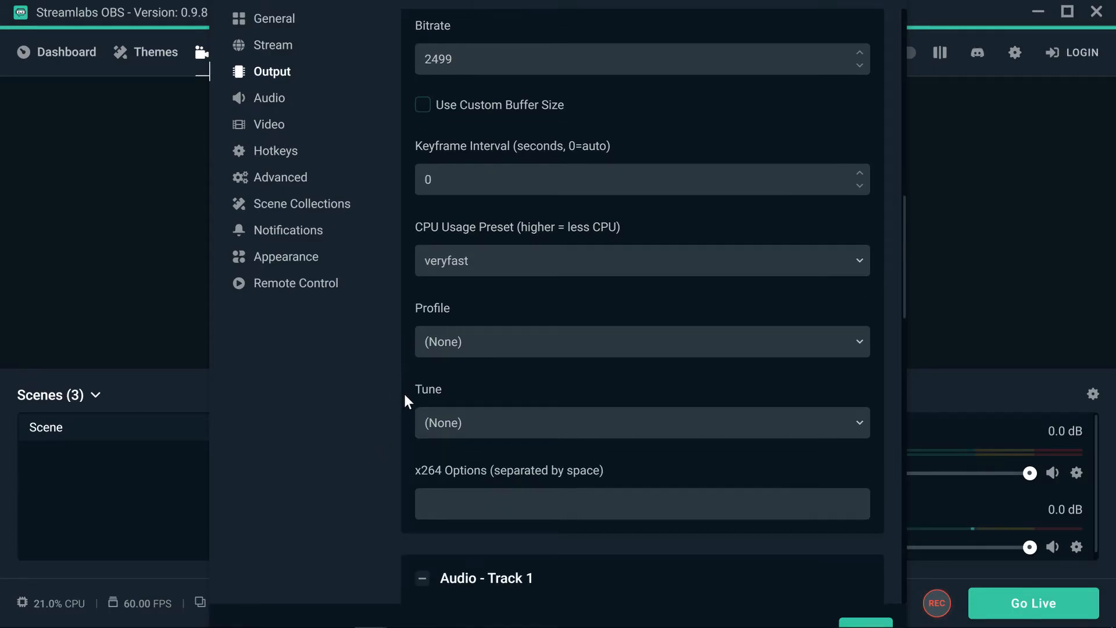
scroll(455, 483, "down", 4)
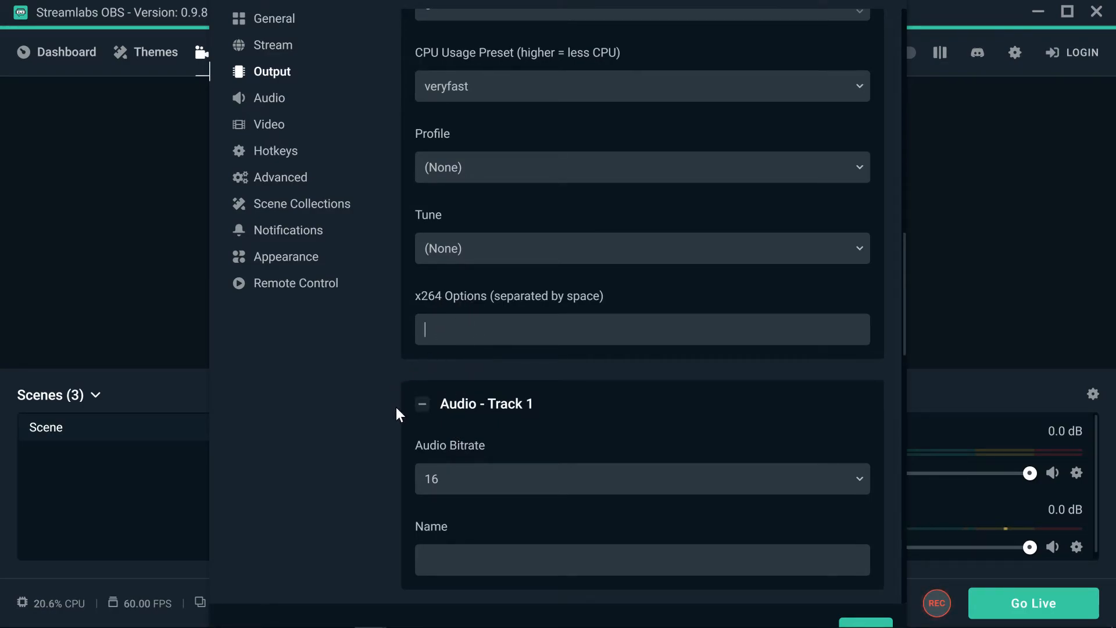
scroll(408, 414, "down", 2)
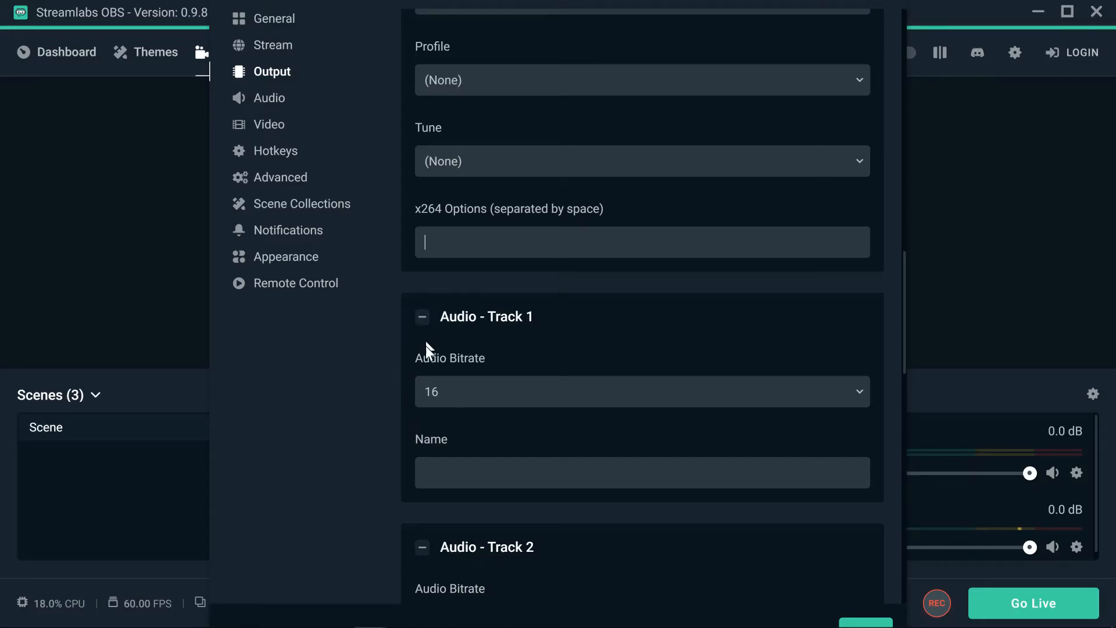
scroll(435, 393, "down", 6)
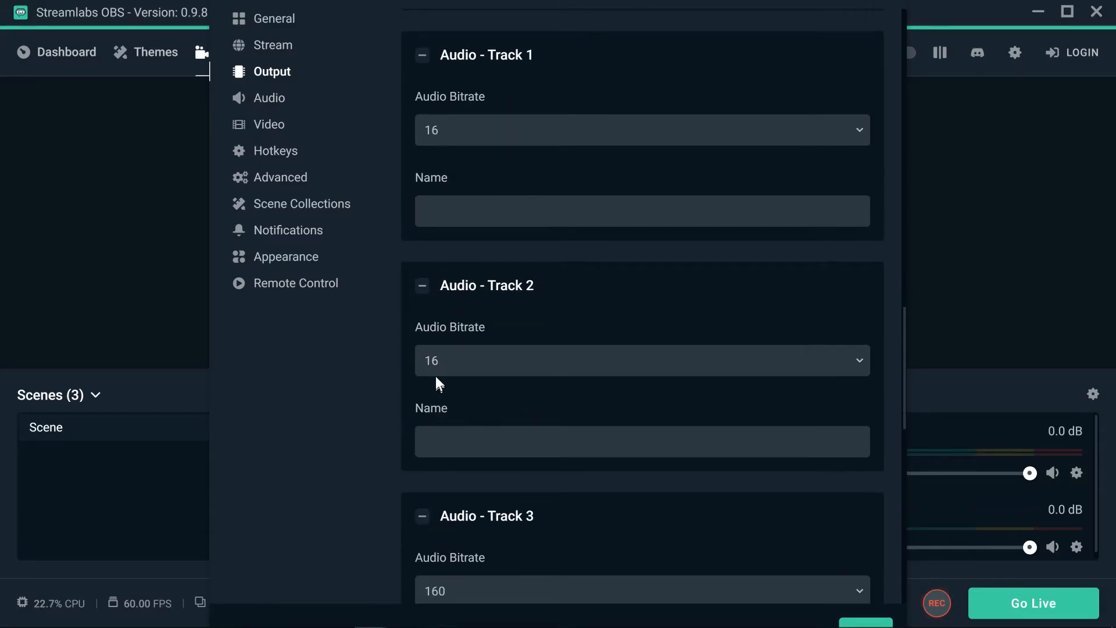
scroll(438, 384, "down", 8)
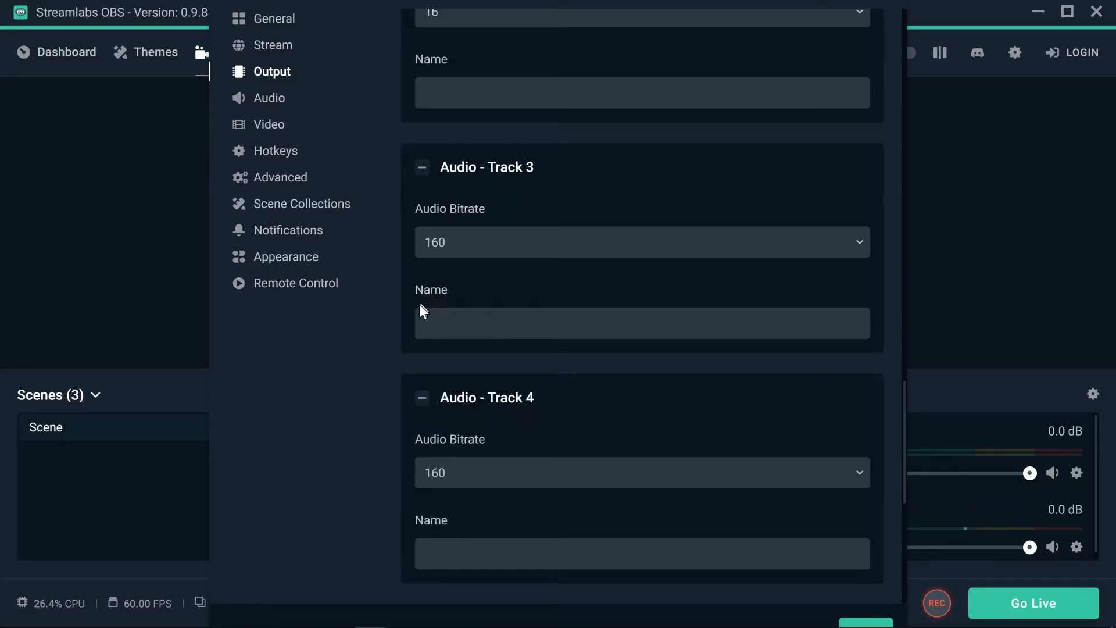
scroll(421, 301, "down", 6)
scroll(409, 361, "up", 18)
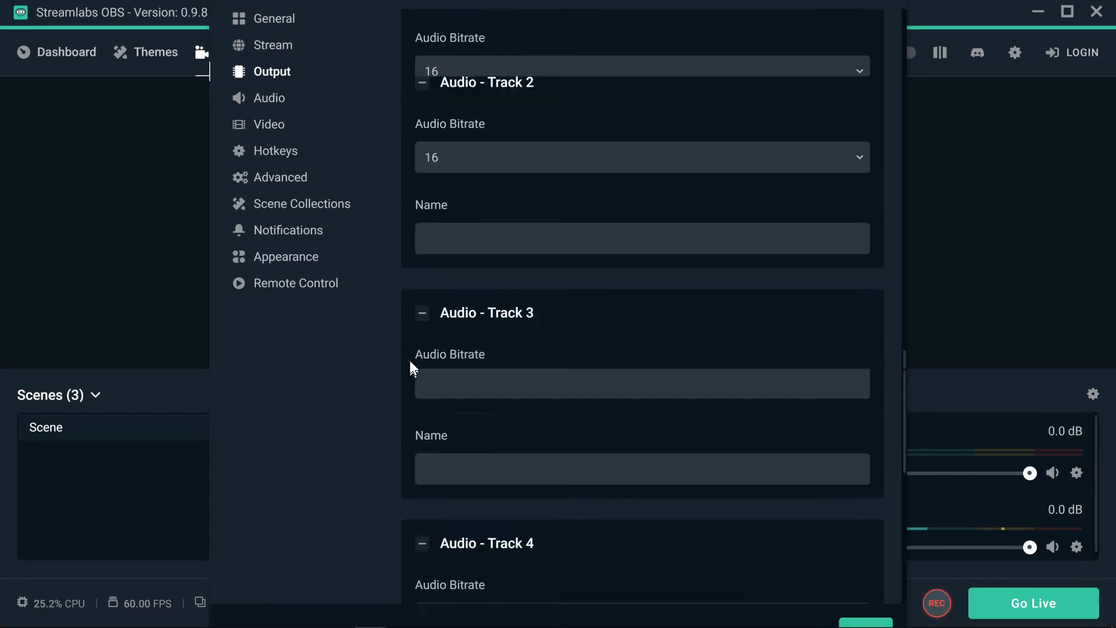
- Set the audio bitrate of Track 1 to 160
left_click(448, 311)
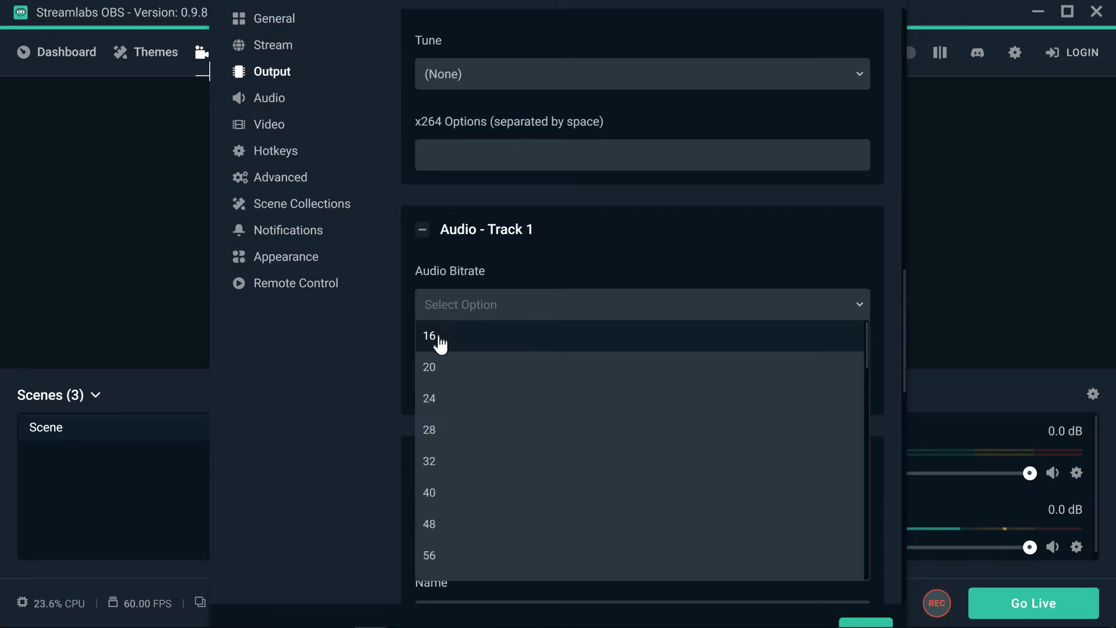
scroll(459, 448, "down", 18)
scroll(445, 482, "up", 20)
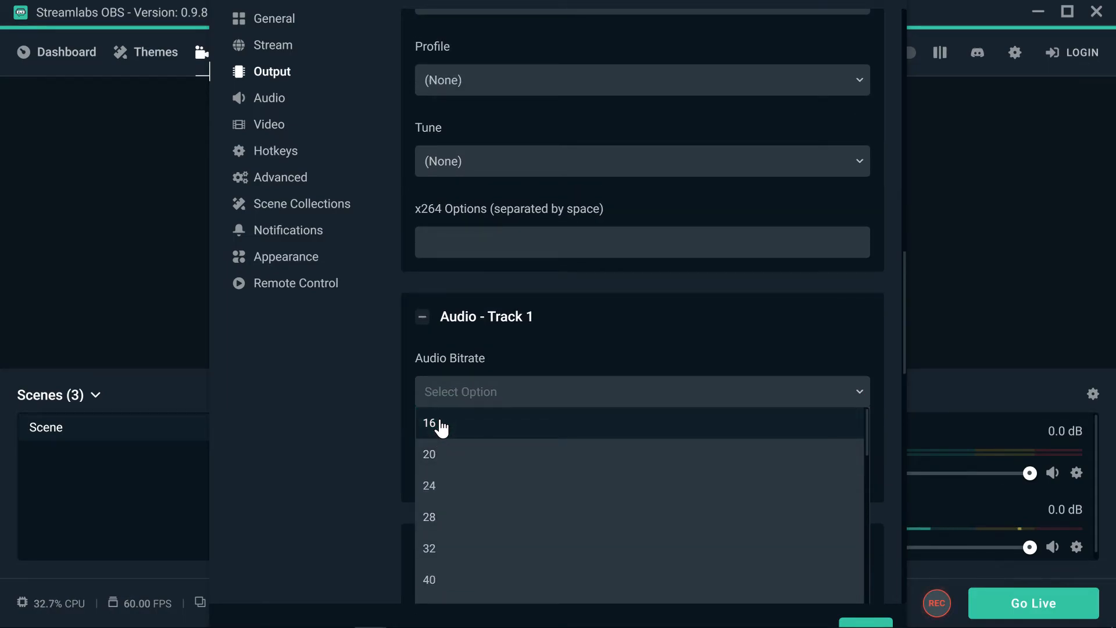
scroll(442, 429, "down", 6)
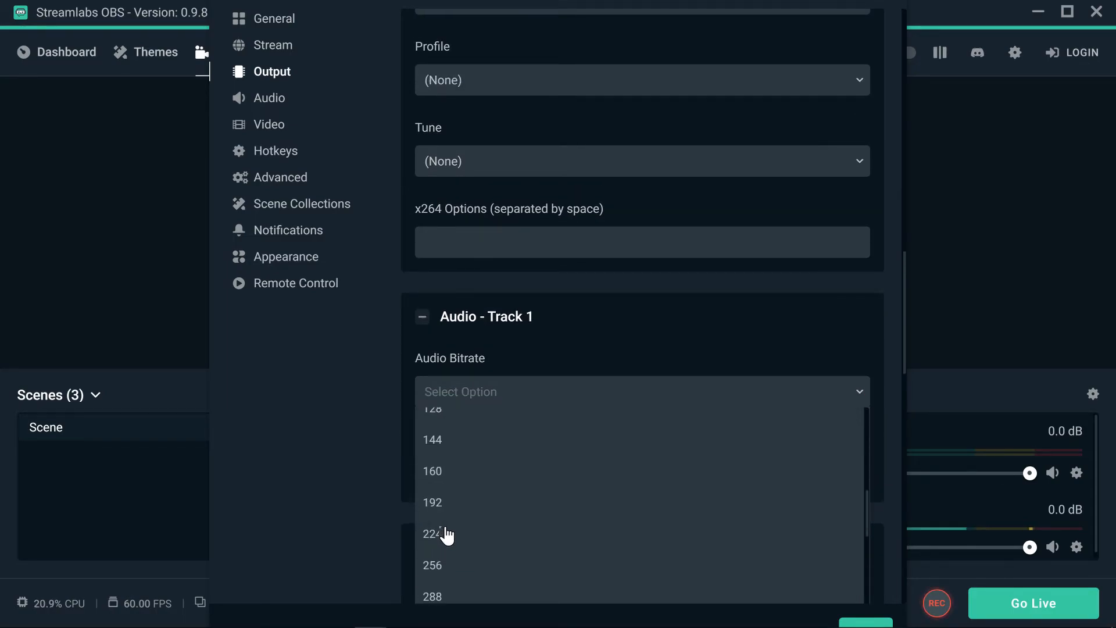
scroll(451, 519, "down", 1)
scroll(449, 500, "up", 1)
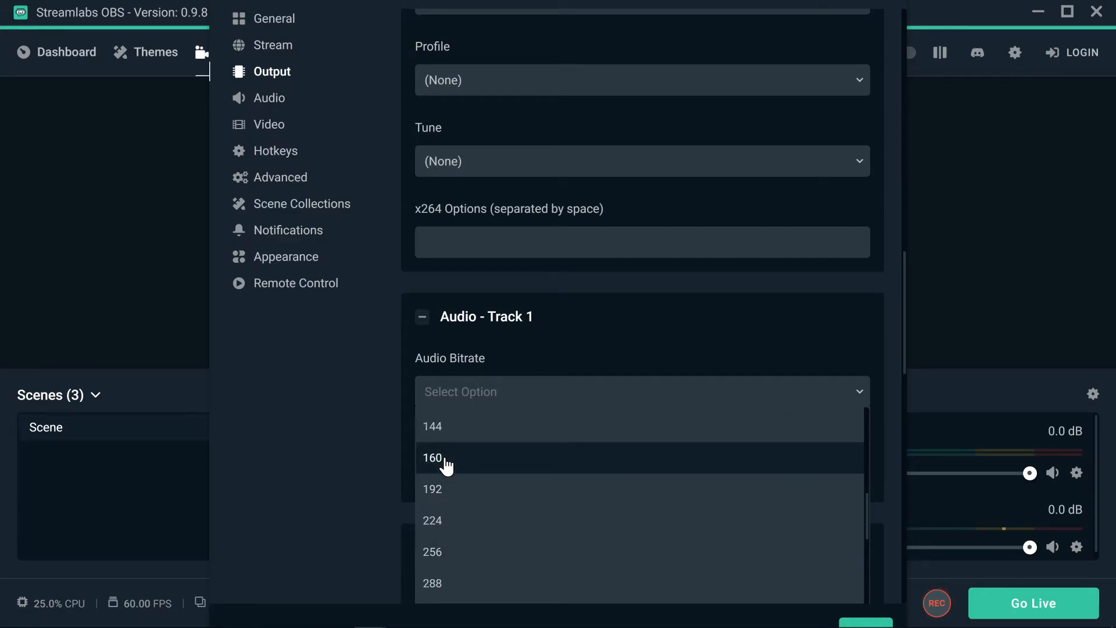
left_click(443, 459)
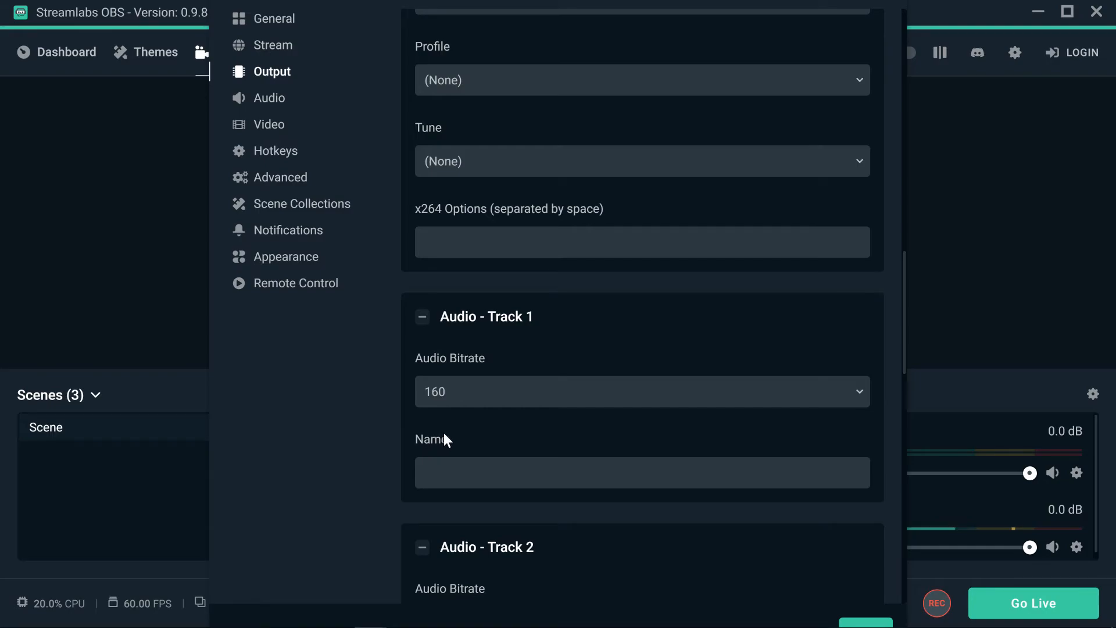
- Set the audio bitrate of Track 2 to 160
scroll(444, 440, "down", 3)
left_click(444, 451)
scroll(448, 522, "down", 2)
scroll(448, 522, "down", 5)
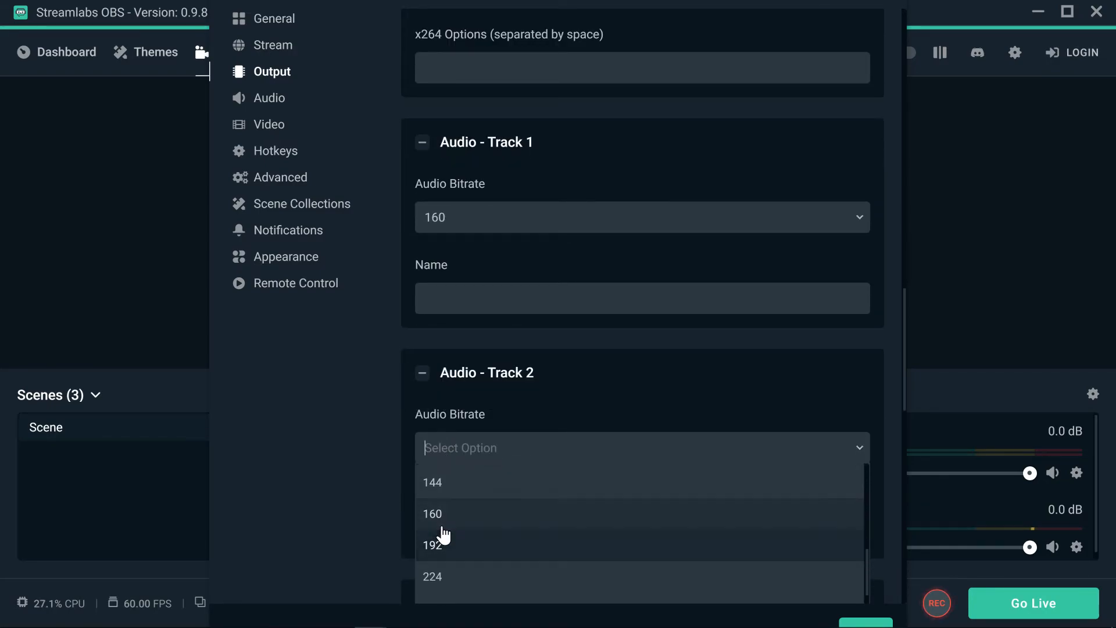
left_click(444, 519)
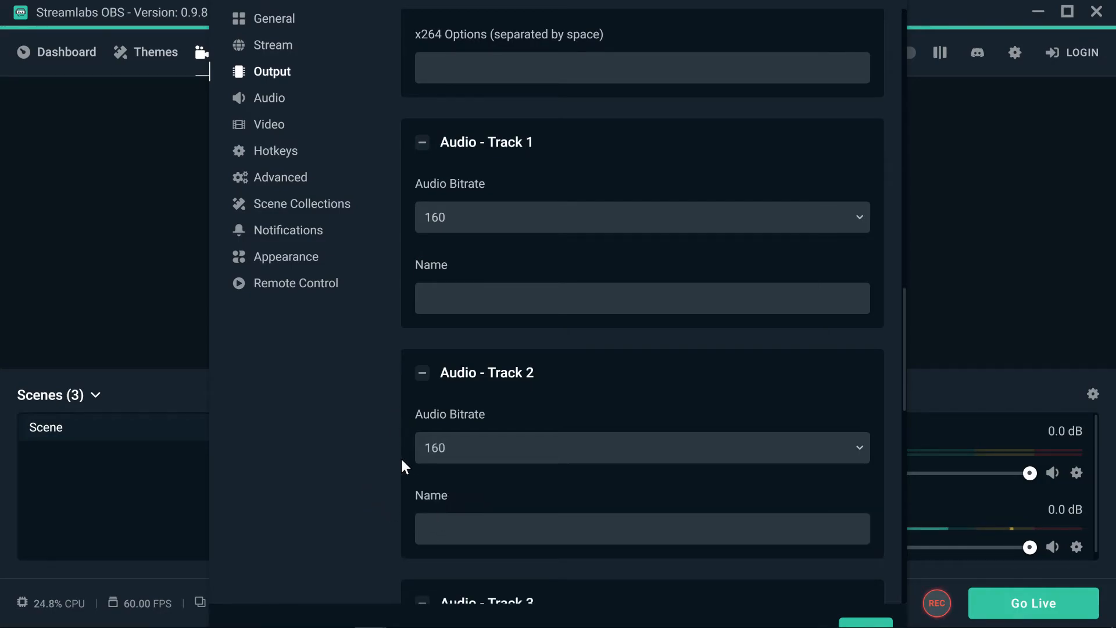
- Review the remaining audio tracks and the recording settings, and close the settings window with the changes kept
scroll(402, 460, "down", 6)
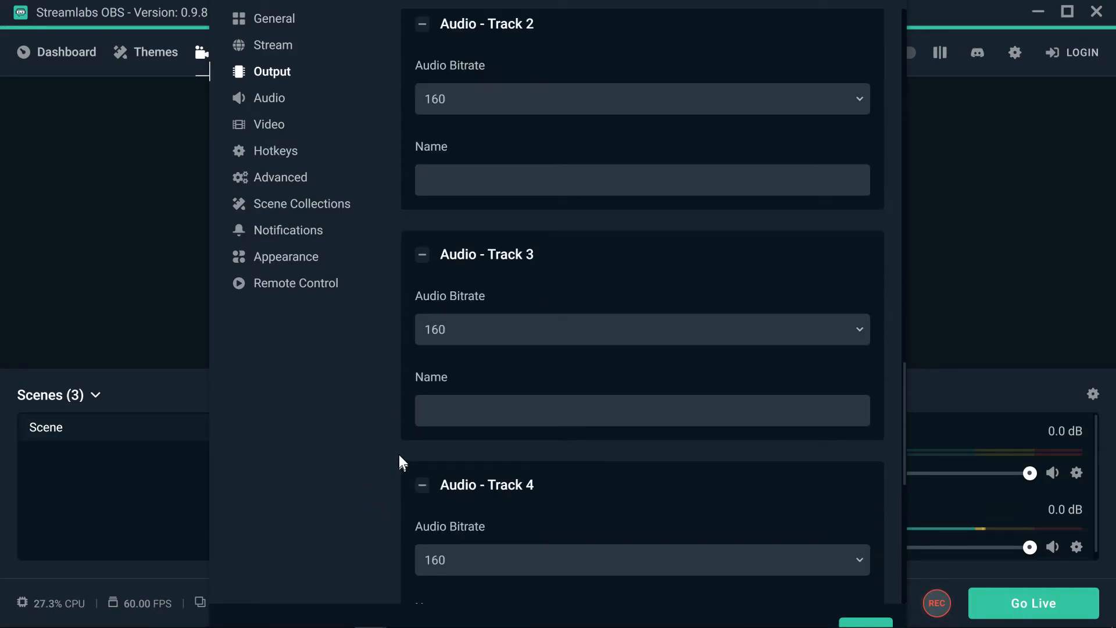
scroll(402, 464, "down", 5)
scroll(406, 499, "up", 13)
scroll(416, 479, "down", 17)
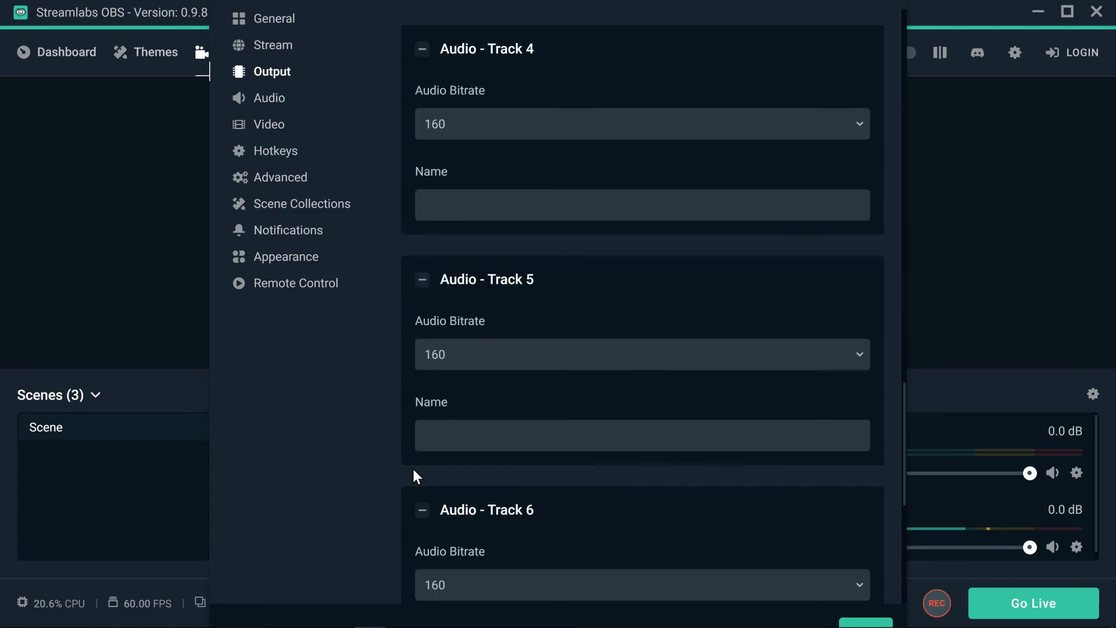
scroll(414, 468, "up", 20)
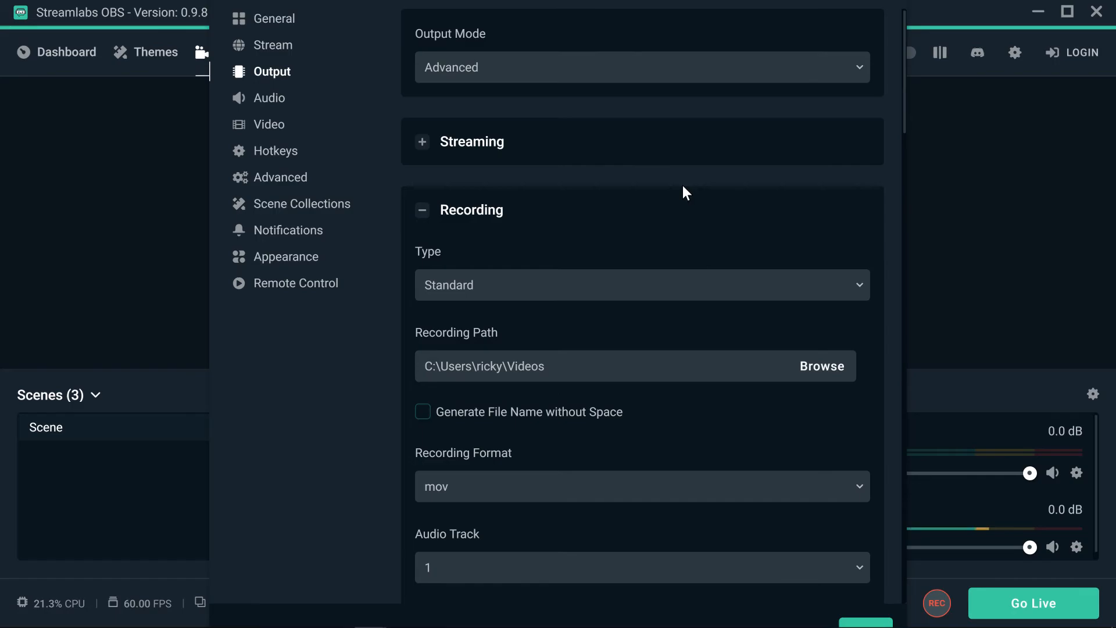
scroll(604, 262, "down", 15)
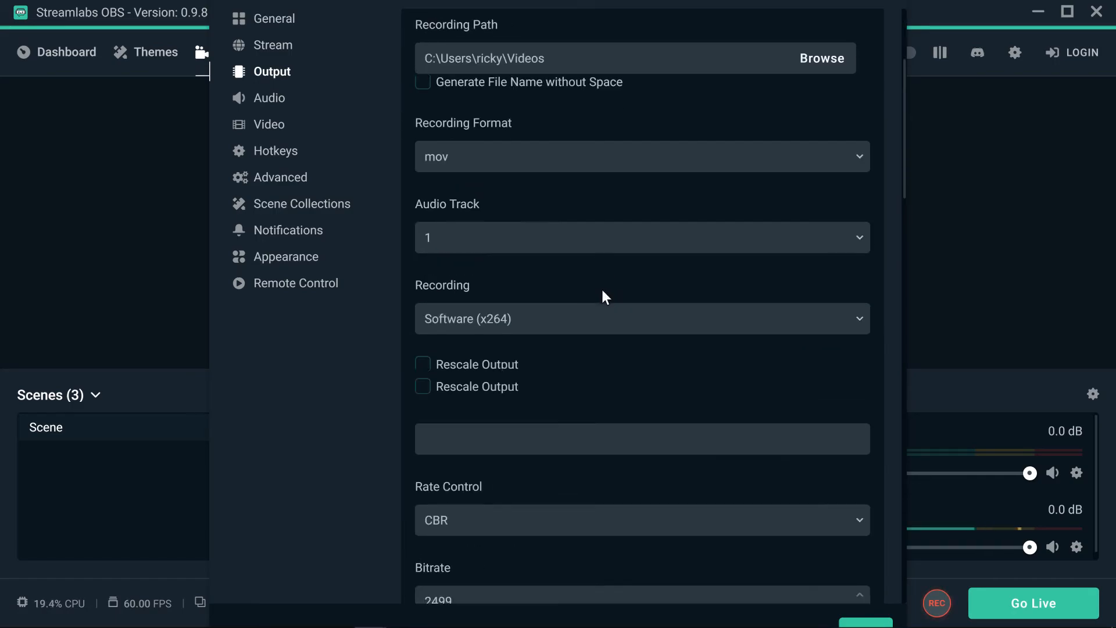
scroll(608, 304, "down", 5)
scroll(611, 308, "up", 20)
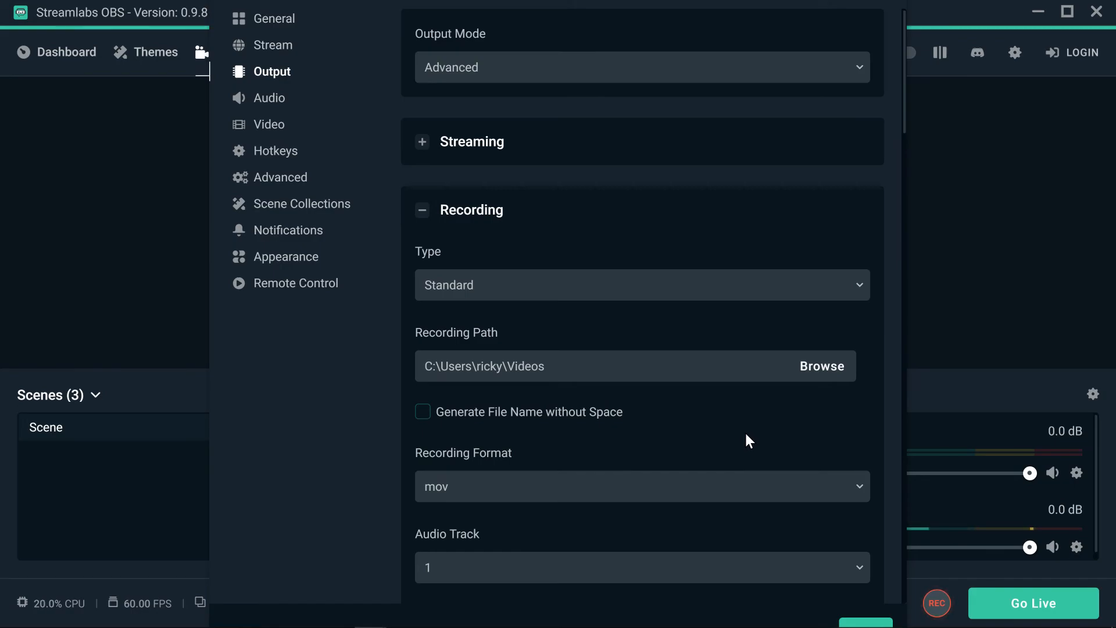
left_click(863, 622)
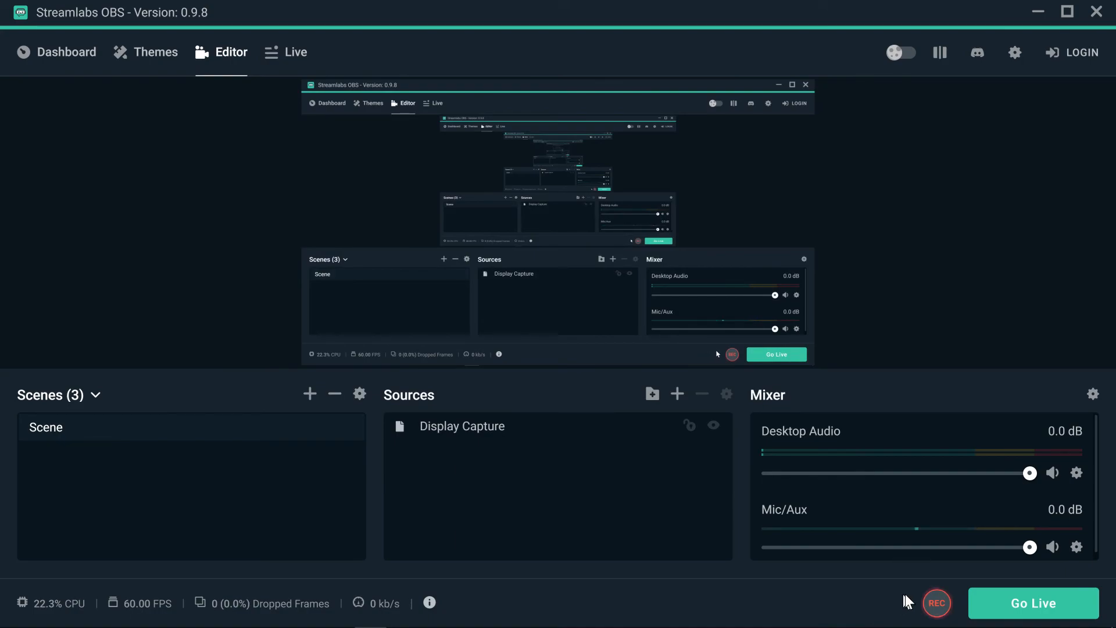